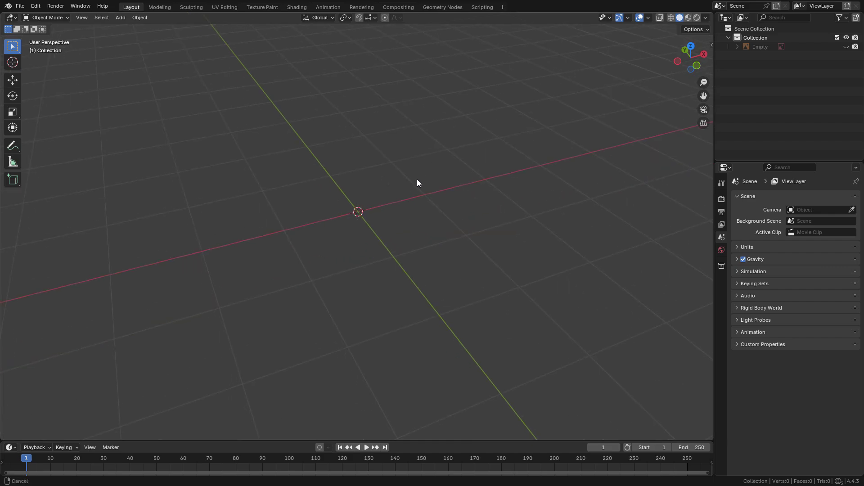
Add a cylinder with 20 vertices and set its cap fill type to Nothing.
key(shift+a)
mouse_move(413, 184)
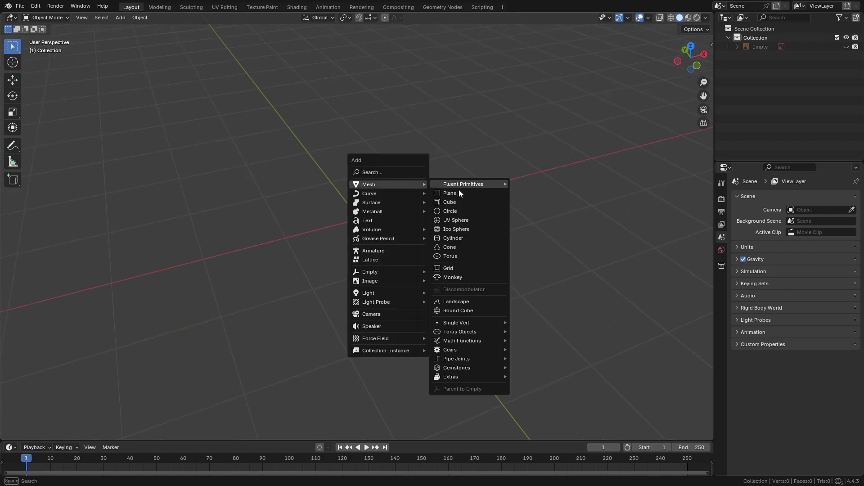
click(468, 238)
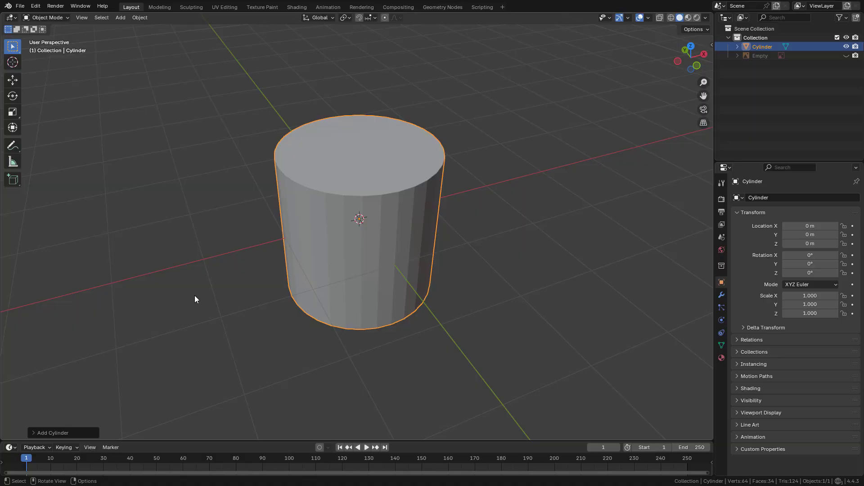
click(68, 434)
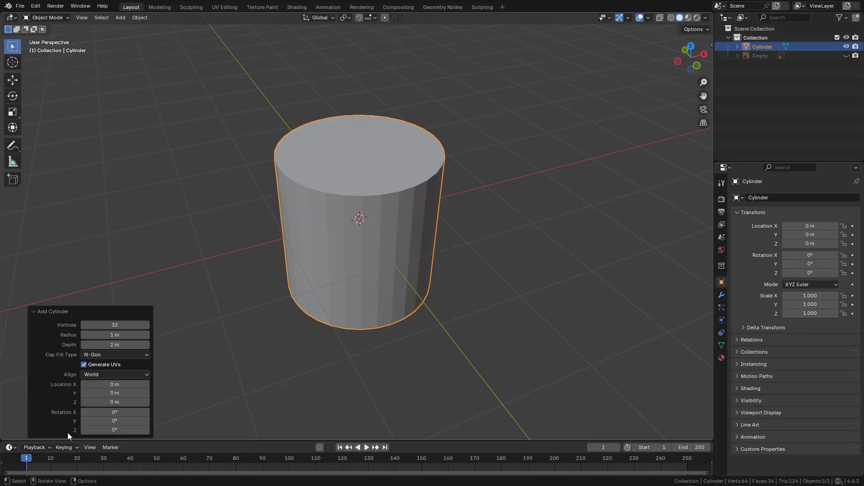
click(115, 325)
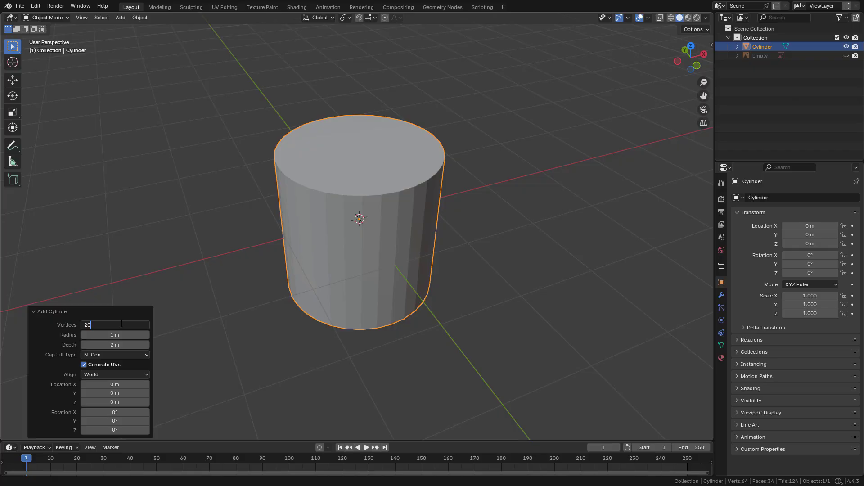
key(Return)
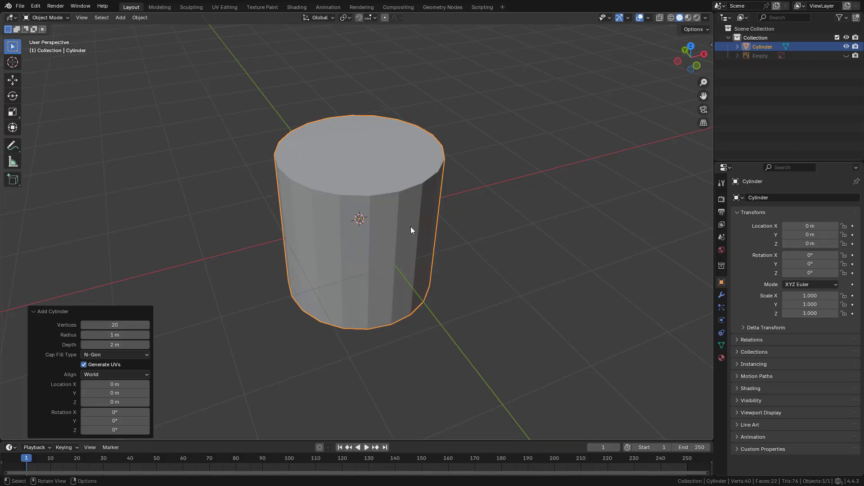
click(103, 354)
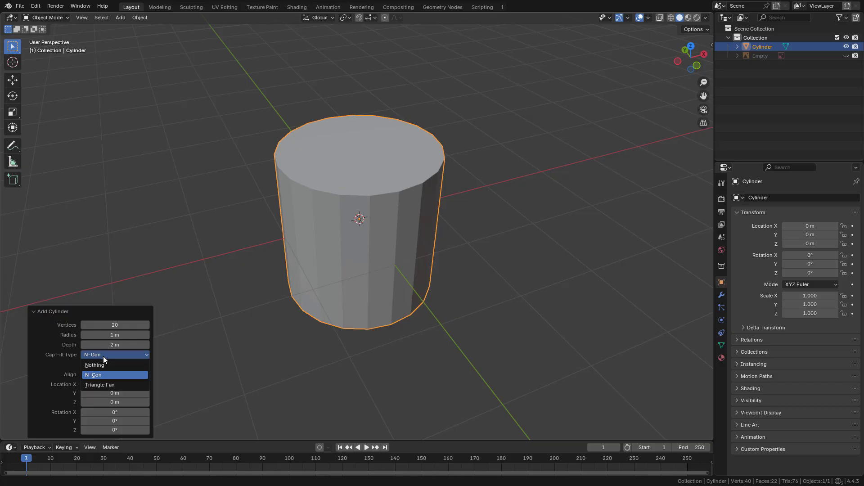
click(104, 365)
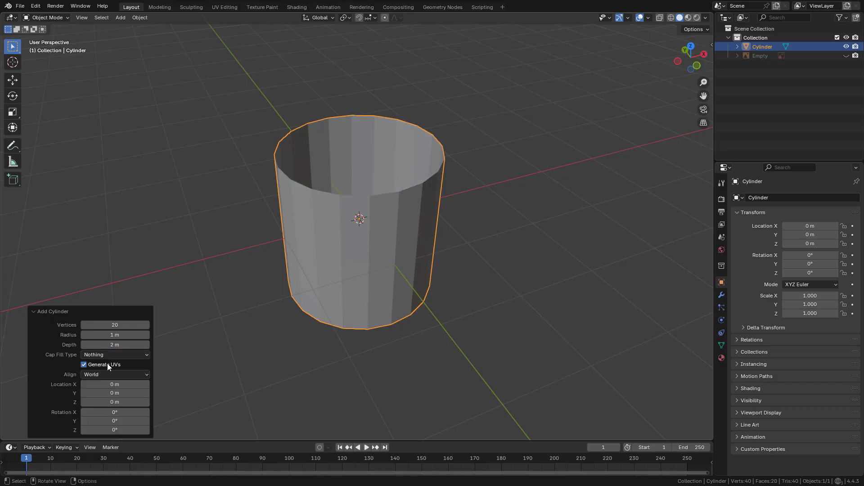
Inset all the cylinder's side faces individually with a thickness of about 0.044 m.
middle_drag(405, 249, 398, 217)
key(Tab)
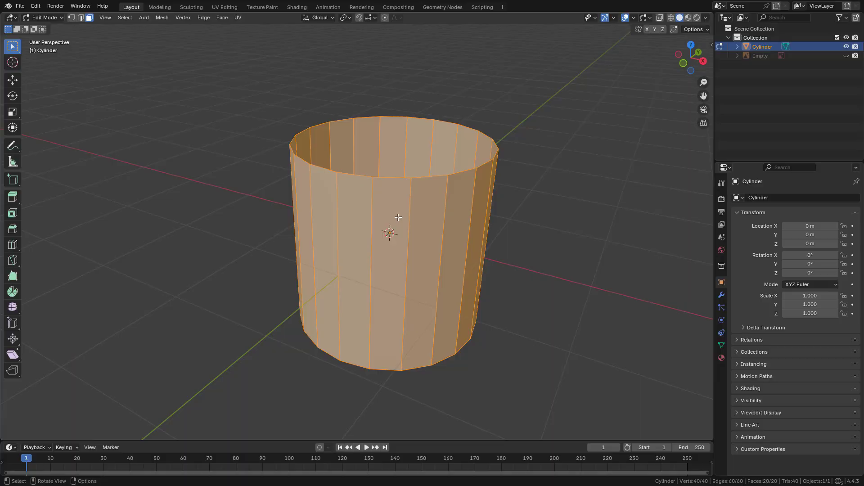
key(i)
click(484, 207)
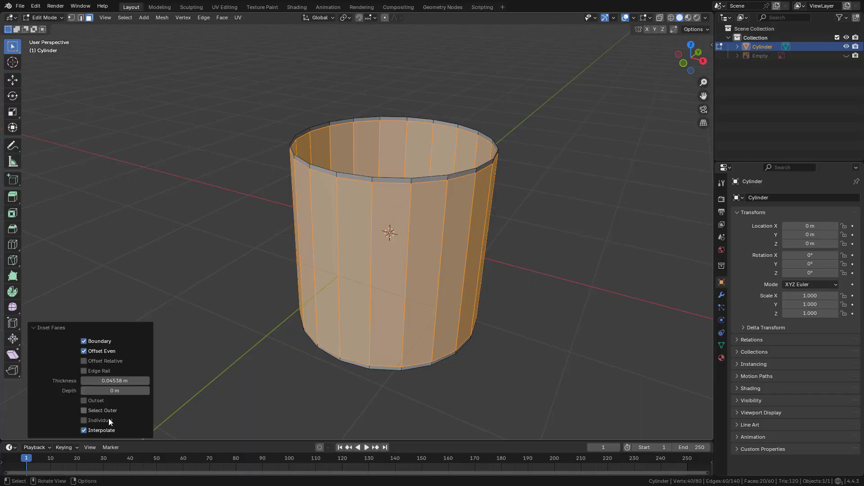
click(83, 420)
drag(119, 381, 114, 380)
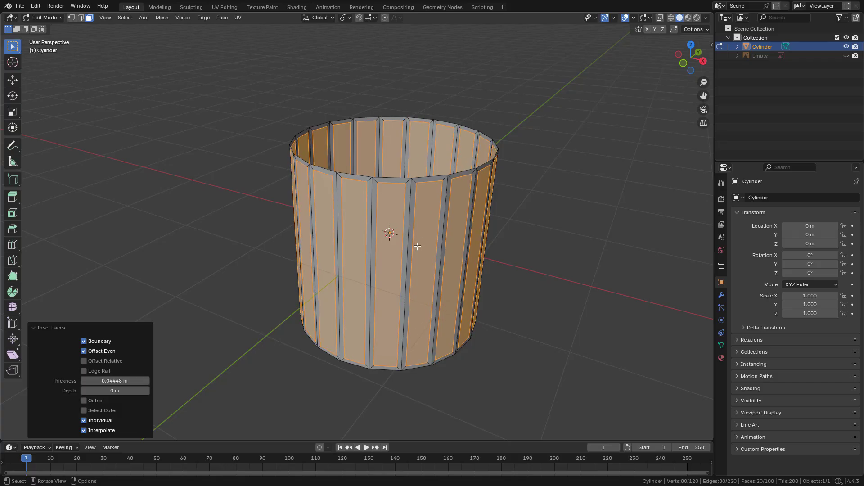
Extrude the inset faces inward along their normals and add a level 3 Subdivision Surface modifier to the cylinder.
middle_drag(419, 245, 411, 251)
key(alt+e)
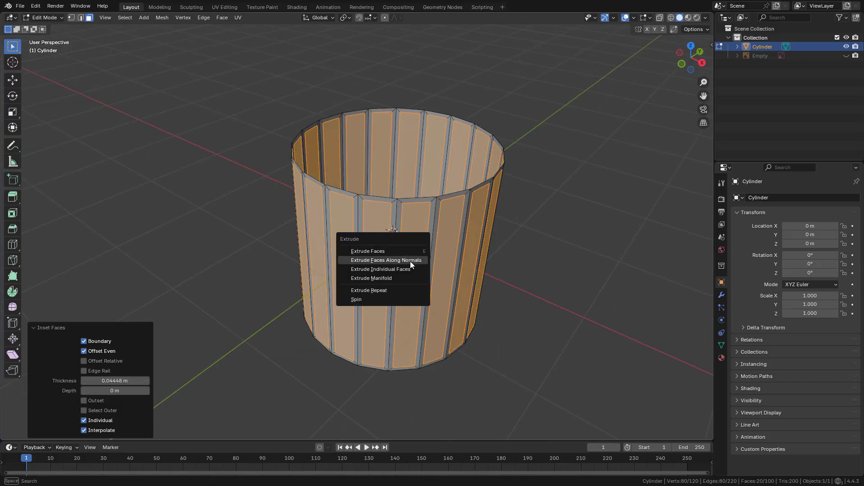
click(406, 261)
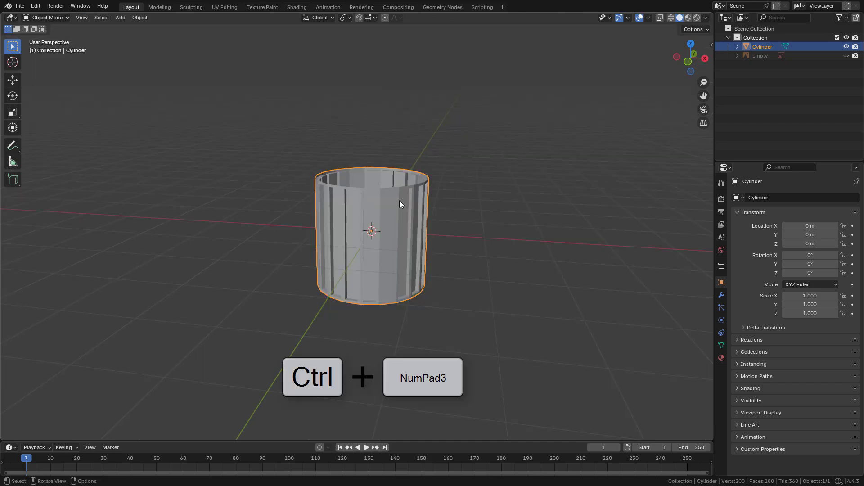
key(ctrl+3)
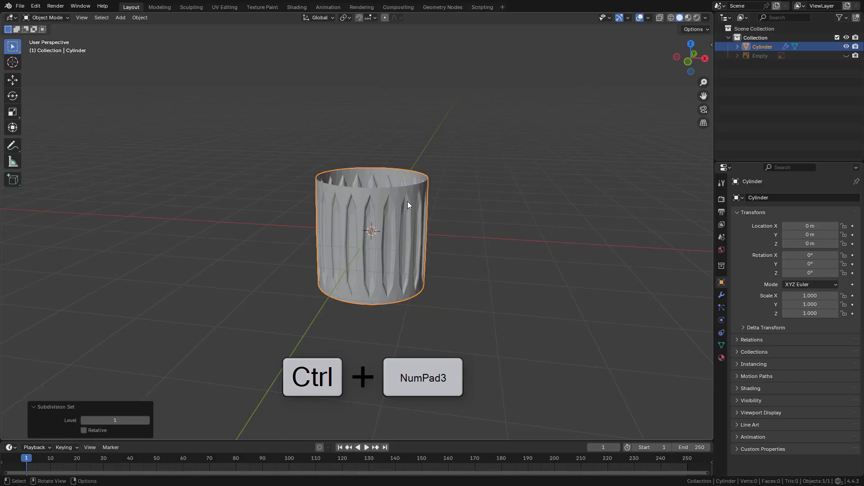
Add one loop cut near the flutes' upper ends at a slide of about 0.73 and one near their lower ends at about 0.65.
middle_drag(407, 201, 408, 195)
key(Tab)
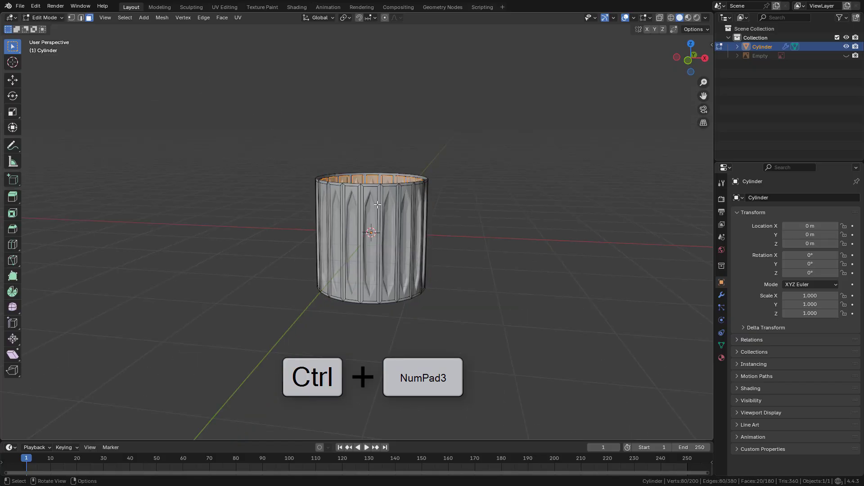
key(ctrl+r)
click(390, 196)
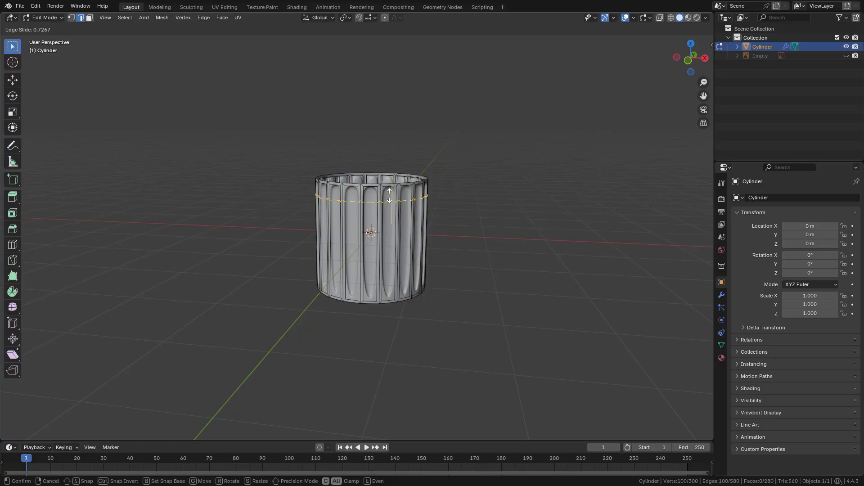
click(389, 195)
key(ctrl+r)
click(382, 247)
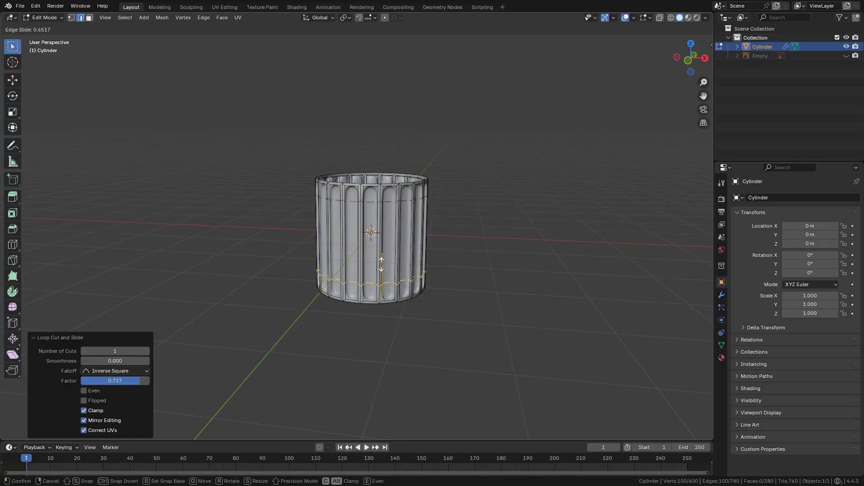
click(381, 263)
Stretch the fluted cylinder to the reference column's shaft length by moving its top vertices up and its bottom vertices down.
key(Tab)
key(KP_1)
key(s)
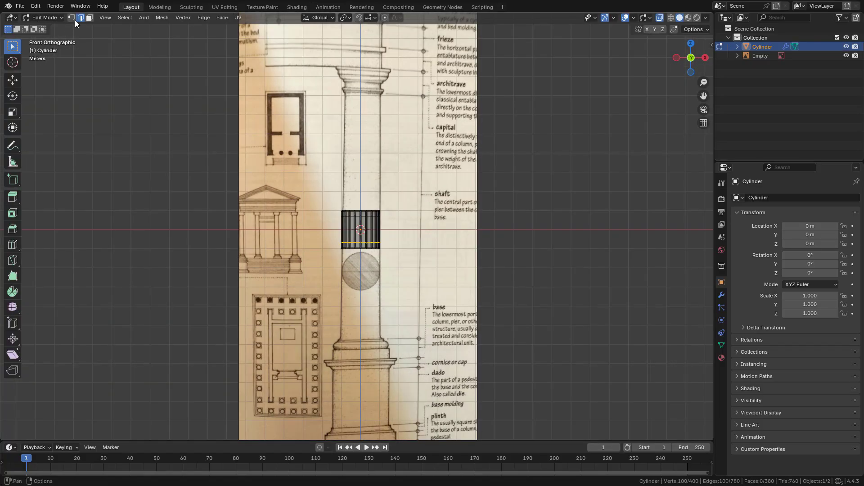
click(72, 19)
drag(424, 223, 424, 222)
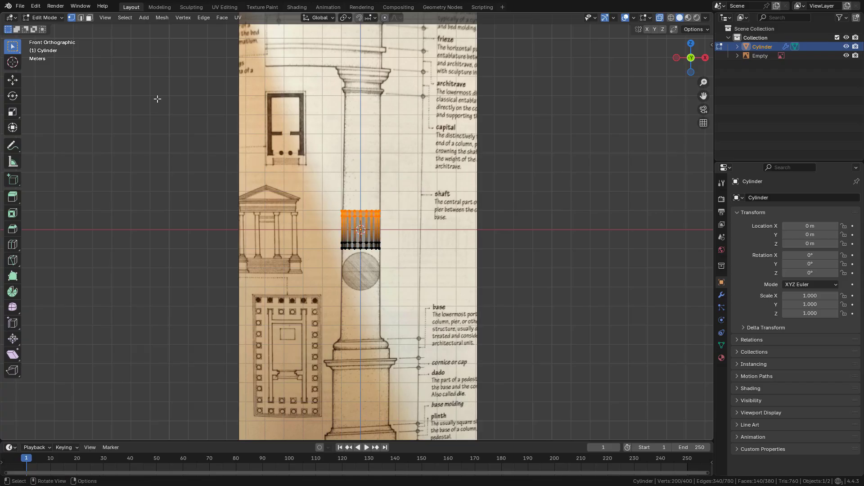
click(13, 80)
drag(362, 202, 377, 82)
drag(403, 217, 330, 263)
drag(361, 214, 365, 305)
Fill the open top edge loop of the shaft with a face and inset it by about 0.05 m.
scroll(421, 242, up, 2)
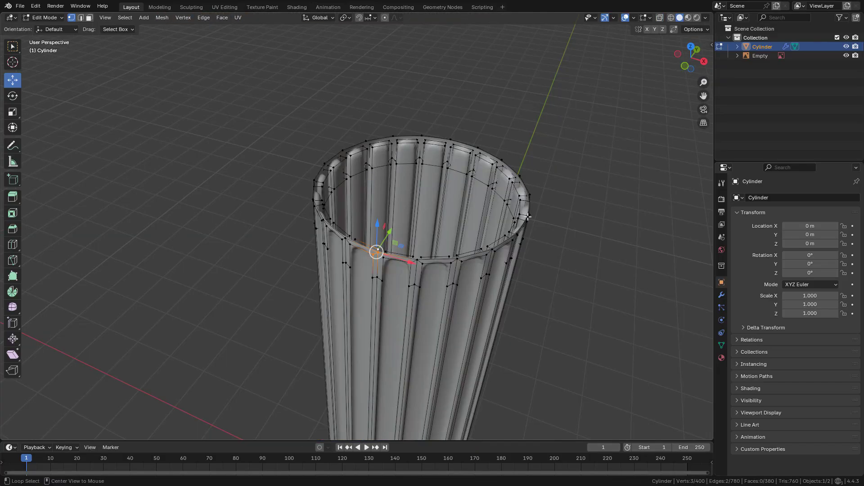
alt+click(529, 215)
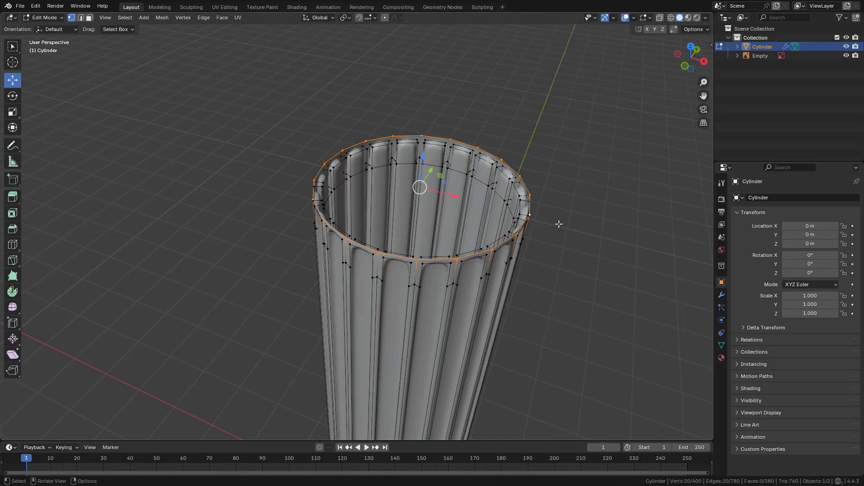
key(f)
key(i)
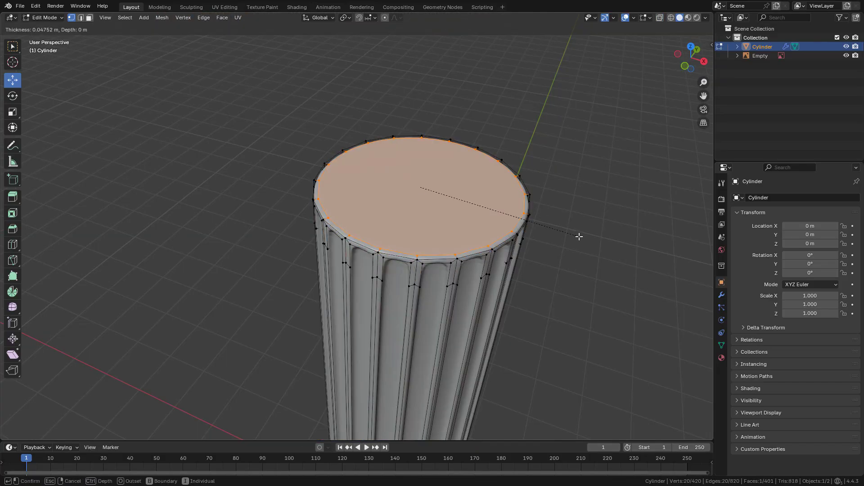
click(576, 235)
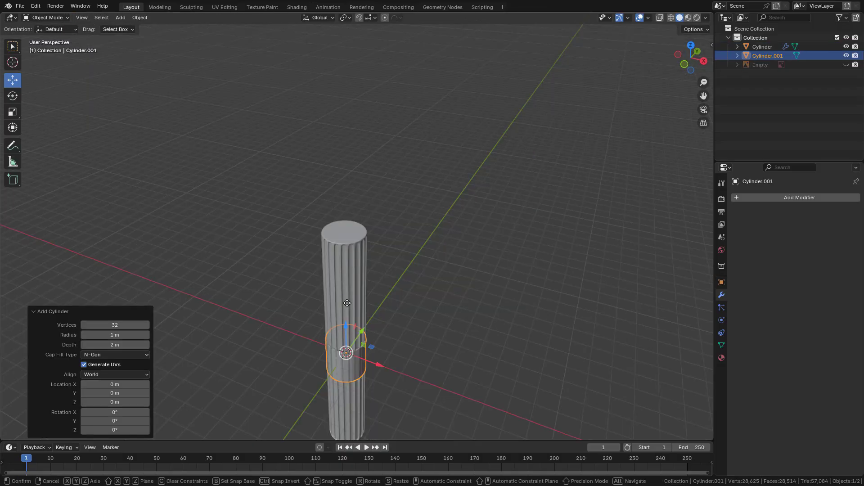
Raise the new cylinder about 8.5 m to the top of the shaft and flatten it along Z into a thin disc.
key(g)
key(z)
click(431, 256)
scroll(432, 255, up, 3)
key(s)
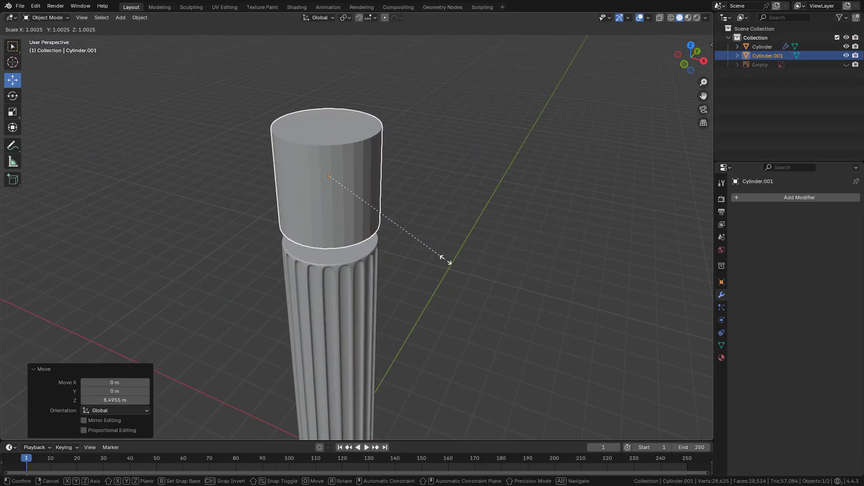
key(z)
click(347, 193)
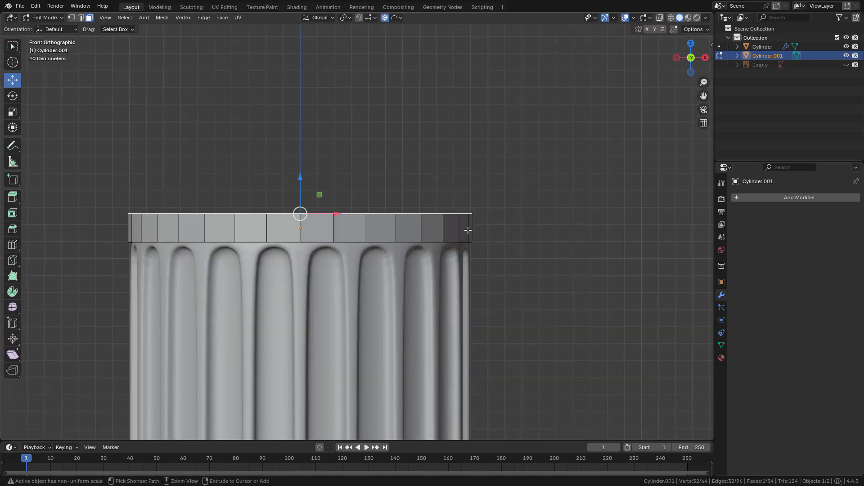
Add three evenly spaced horizontal loop cuts around the thin disc.
key(ctrl+r)
scroll(468, 230, up, 2)
click(468, 230)
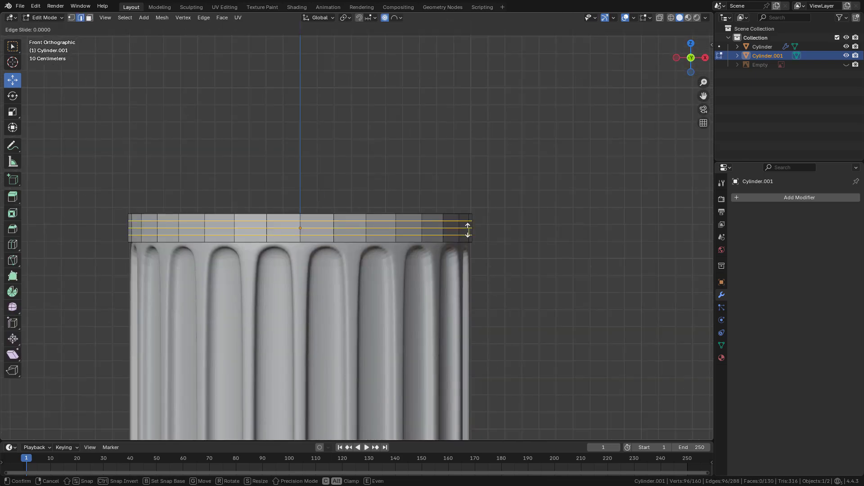
right_click(468, 229)
Flare the disc outward by scaling up its top face with proportional editing set to Sharp falloff.
middle_drag(468, 228, 454, 234)
click(88, 19)
click(88, 18)
click(331, 241)
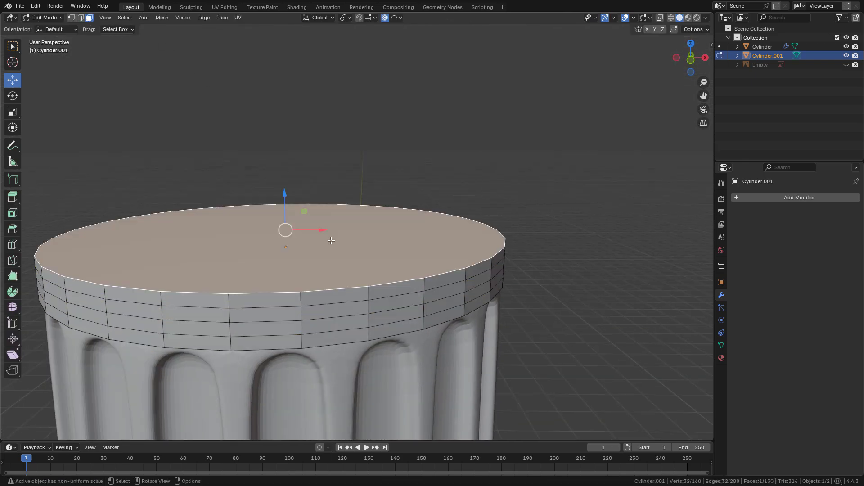
key(KP_1)
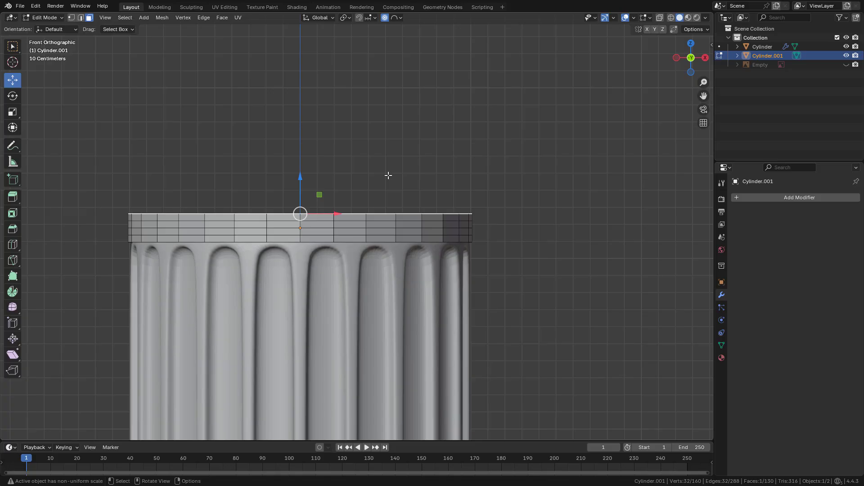
click(398, 17)
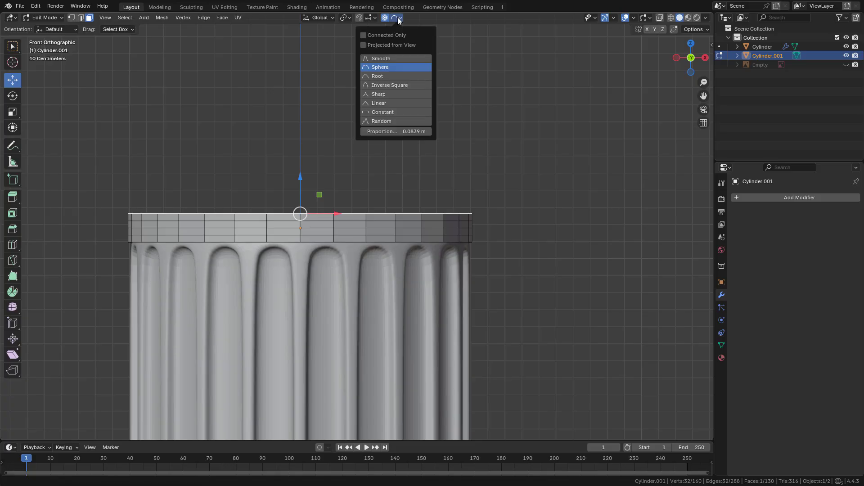
click(393, 94)
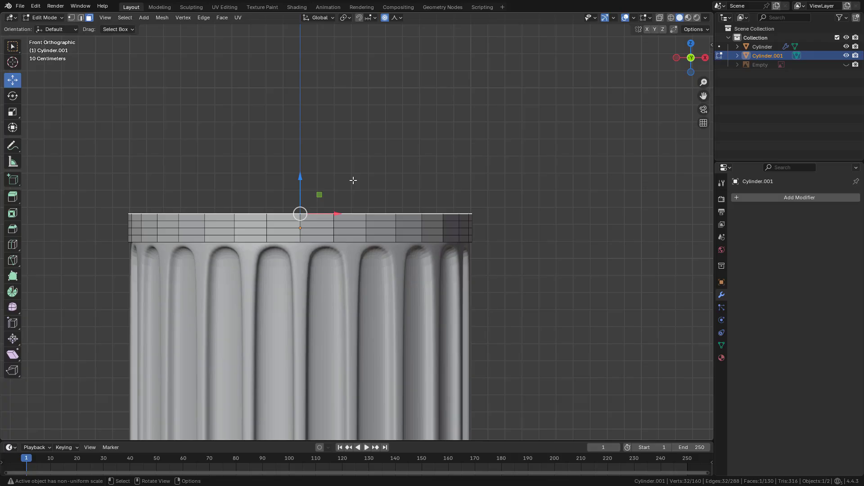
key(s)
click(441, 206)
Extrude the top face upward twice and scale the second extrusion inward to form a bevelled upper edge.
shift+middle_drag(414, 217, 443, 239)
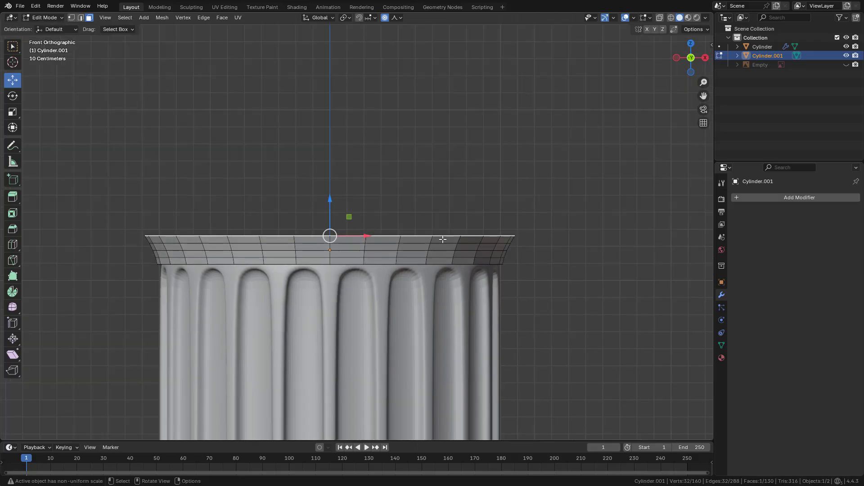
key(e)
click(434, 216)
key(e)
drag(329, 185, 329, 171)
key(s)
click(423, 204)
Add two loop cuts around the straight band and scale them outward with proportional editing at a size of about 0.14.
key(ctrl+r)
click(414, 221)
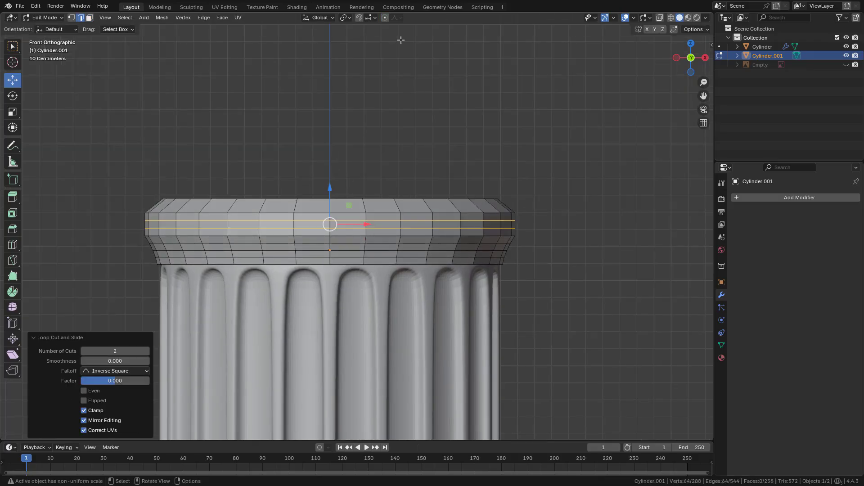
click(384, 20)
key(s)
scroll(560, 221, down, 4)
scroll(564, 224, up, 9)
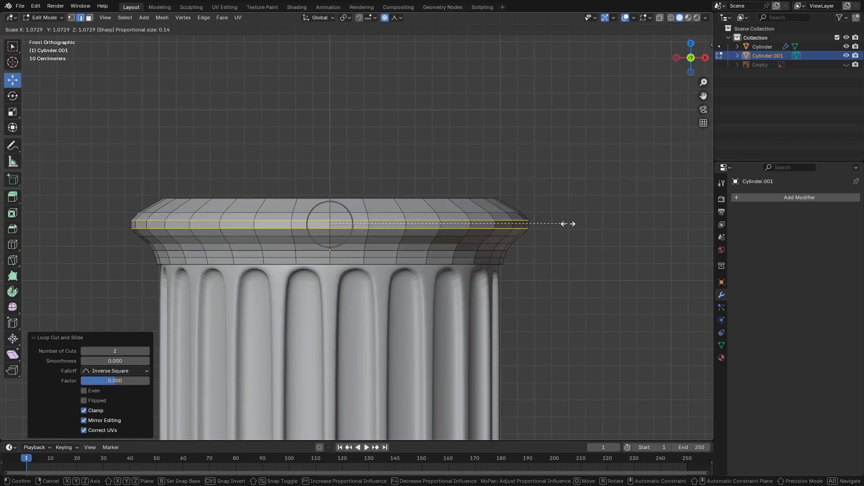
click(569, 224)
Extrude the top face upward into a straight neck and adjust its height against the reference image.
key(3)
click(340, 198)
key(e)
click(341, 190)
click(846, 66)
click(846, 66)
drag(330, 121, 331, 129)
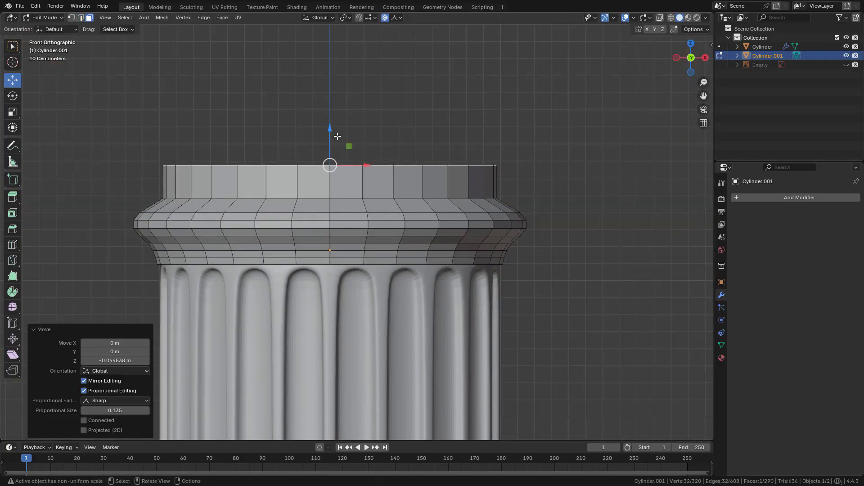
click(846, 65)
click(846, 66)
Extrude a thin band above the neck and extrude its side faces outward along their normals by about 0.07 m.
key(e)
click(406, 157)
alt+click(482, 158)
key(alt+e)
click(501, 160)
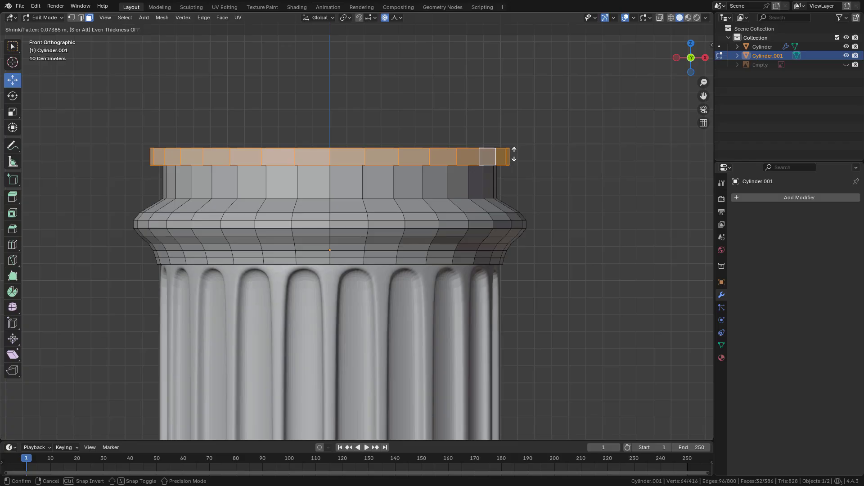
click(514, 154)
Extrude the top of the protruding band upward and add five evenly spaced loop cuts around the new section.
key(e)
key(ctrl+r)
scroll(546, 155, up, 4)
click(545, 155)
right_click(546, 156)
Select the capital's top face and scale it outward with proportional editing and Sphere falloff to flare the divided section.
middle_drag(546, 155, 548, 176)
alt+click(609, 167)
key(KP_1)
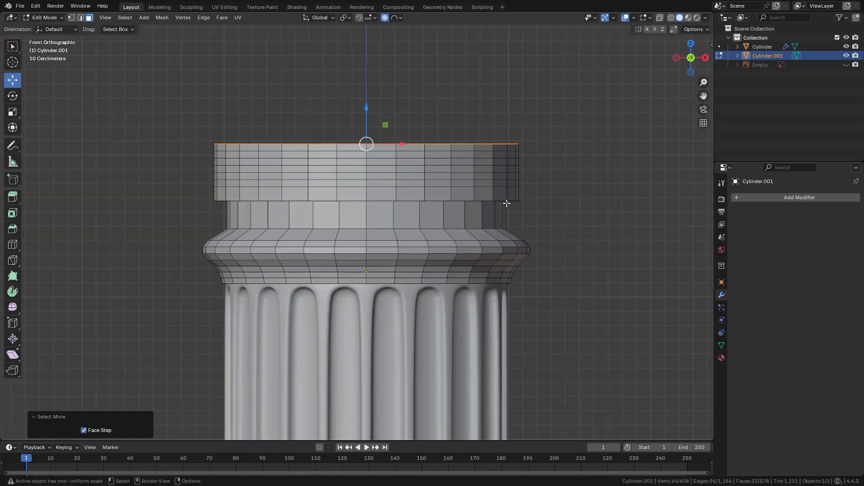
key(s)
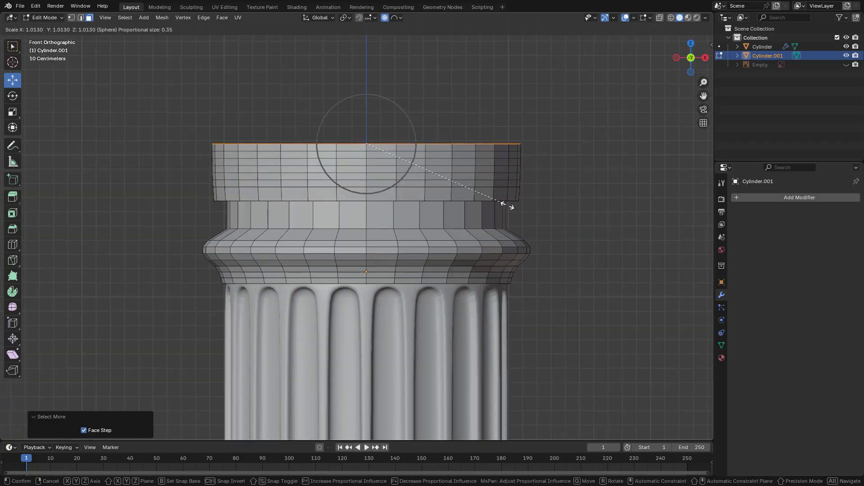
scroll(526, 221, up, 3)
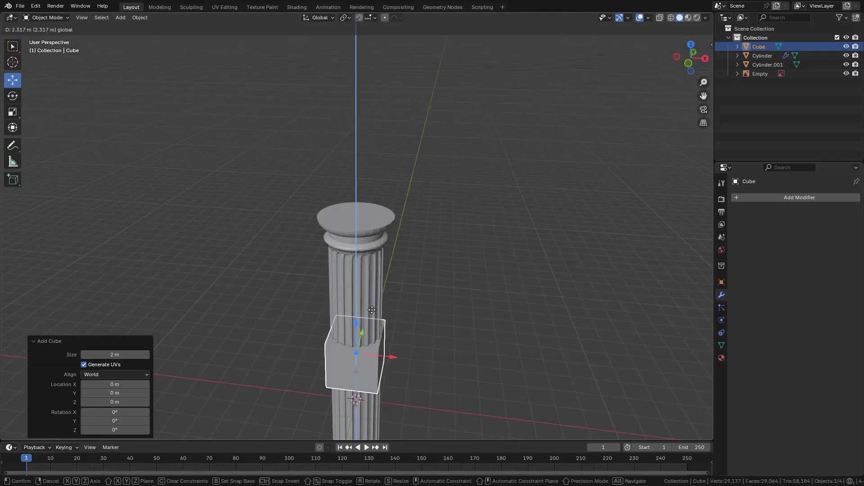
Add a cube, raise it about 8.91 m onto the capital, and scale it into a wide, flat square slab.
key(g)
key(z)
click(473, 216)
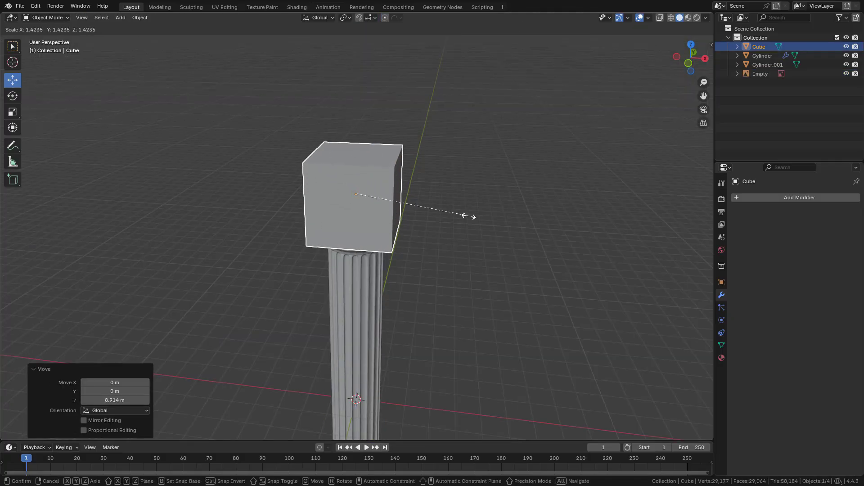
scroll(473, 216, up, 3)
key(s)
key(z)
click(421, 192)
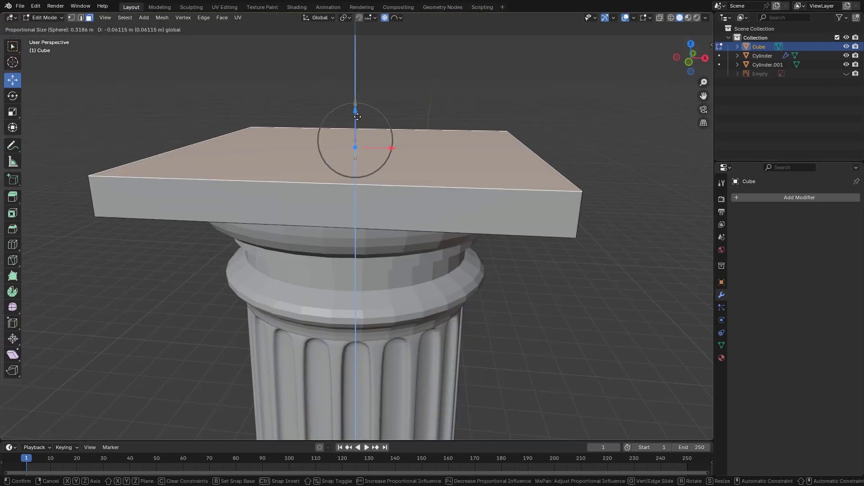
Extend the slab upward with five loop cuts and flare its top face outward by about 1.10 using Sharp proportional falloff.
click(357, 117)
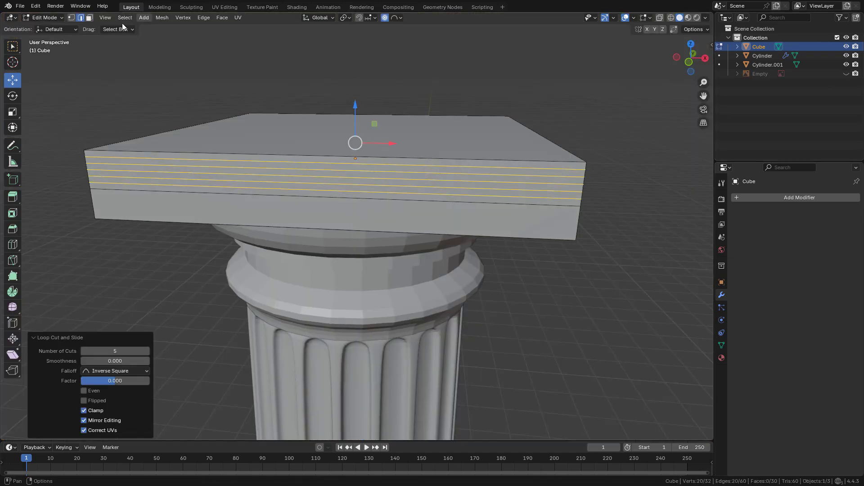
click(399, 18)
click(378, 94)
key(s)
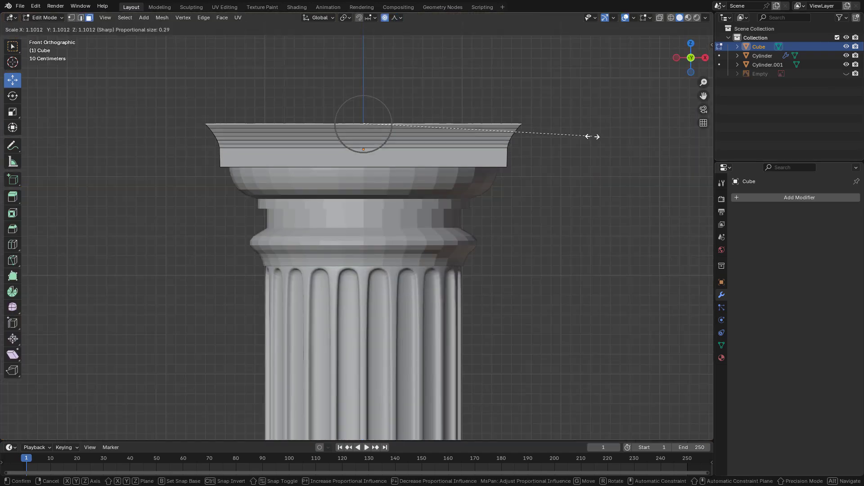
click(590, 136)
key(Tab)
key(Tab)
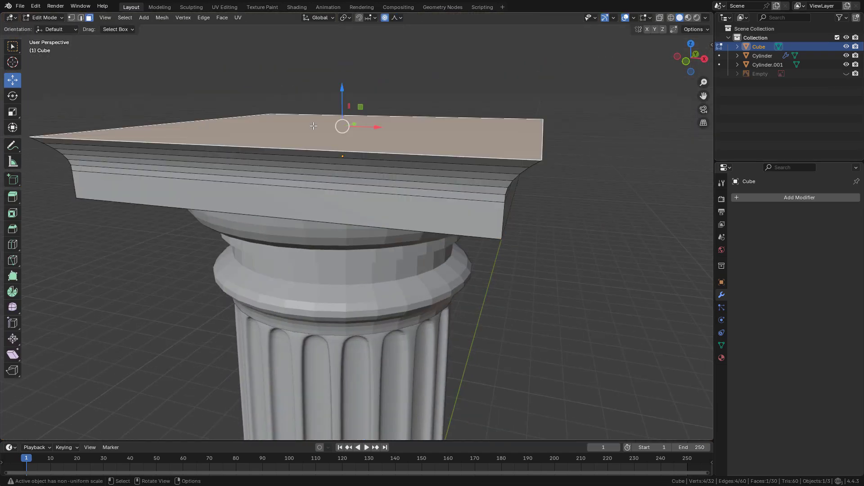
Extrude the flared slab's top face upward into a thin rim and return to Object Mode.
key(e)
click(335, 127)
key(Tab)
scroll(335, 127, down, 4)
click(500, 166)
scroll(500, 166, down, 6)
mouse_move(383, 265)
middle_down()
mouse_move(414, 278)
mouse_move(398, 265)
middle_up()
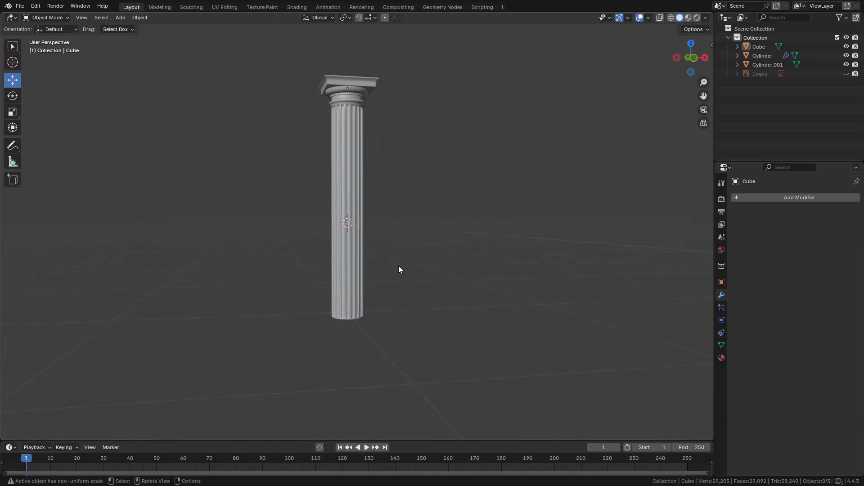
Taper the fluted shaft by scaling its bottom edge to about 1.19 with Smooth proportional falloff at a size of about 5.56.
click(363, 289)
key(KP_1)
key(Tab)
key(s)
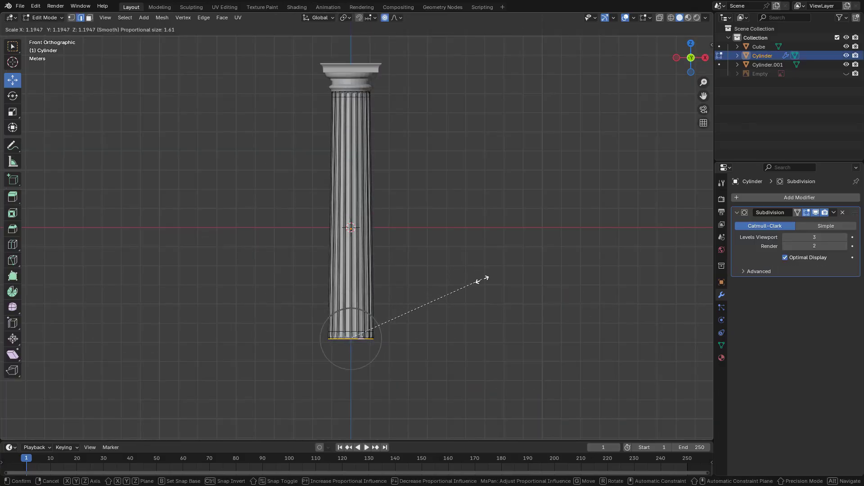
right_click(441, 273)
key(s)
scroll(468, 277, down, 9)
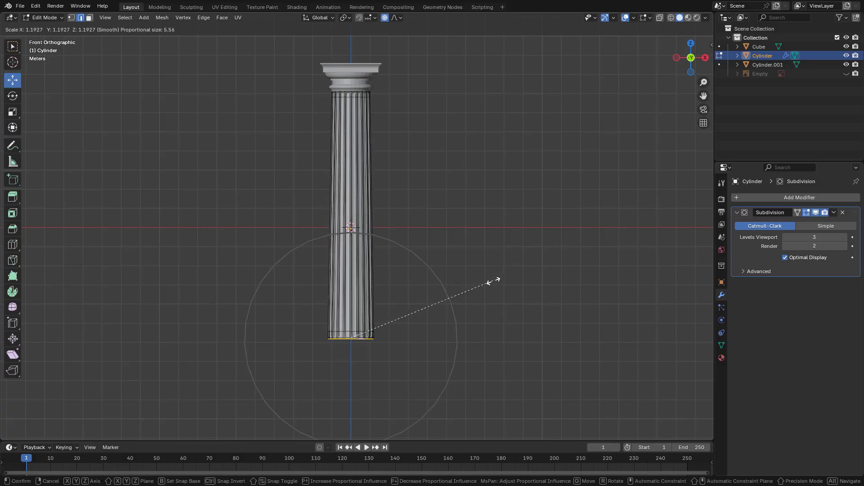
click(494, 282)
middle_drag(466, 239, 455, 187)
key(Tab)
scroll(453, 144, up, 2)
middle_drag(452, 135, 469, 214)
click(447, 130)
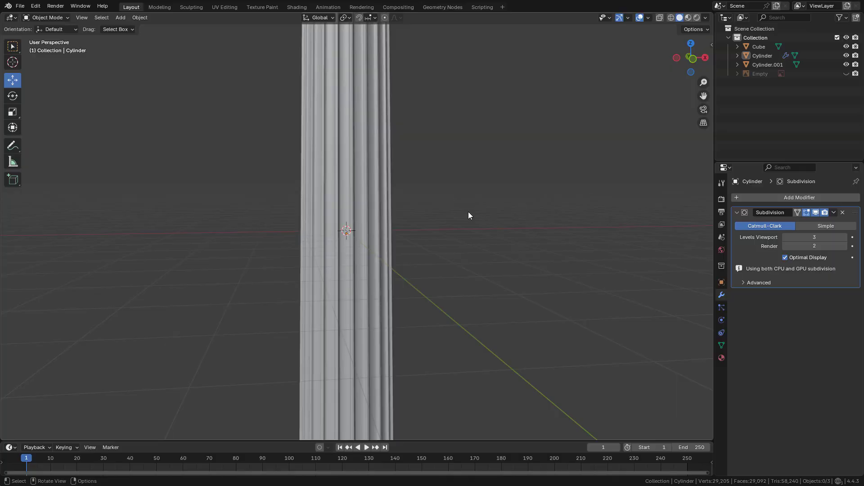
Add a cube about 6.34 m below the origin, enlarge it, and flatten it to about 0.254 along Z for the base.
scroll(467, 213, down, 4)
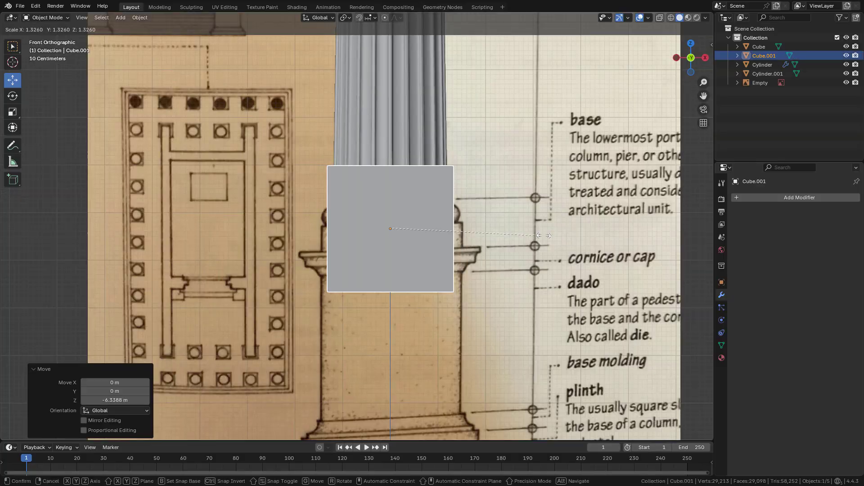
click(571, 236)
key(s)
key(z)
click(436, 232)
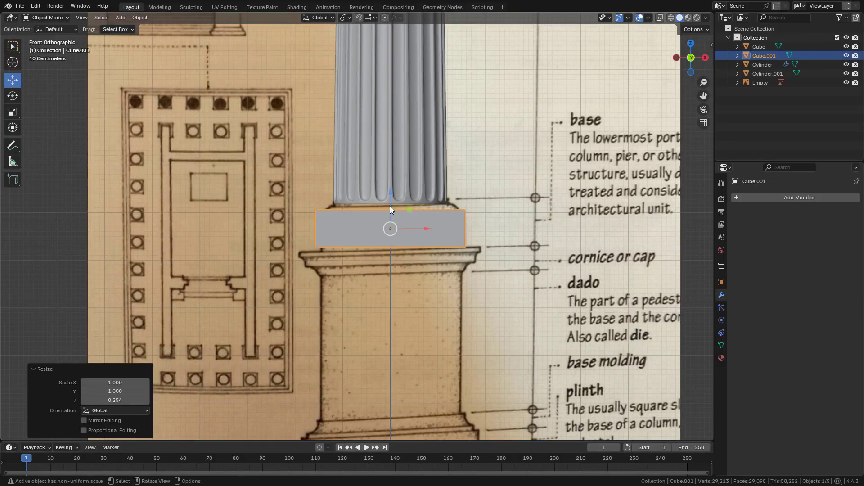
Adjust the base block's height, thickness and width to match the square block below the shaft in the reference image.
drag(391, 205, 388, 207)
key(s)
key(z)
click(415, 209)
click(388, 212)
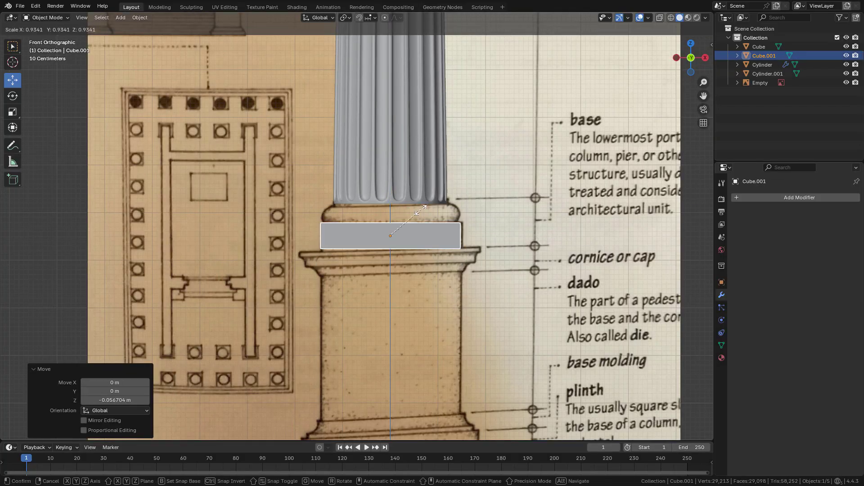
middle_drag(388, 212, 419, 234)
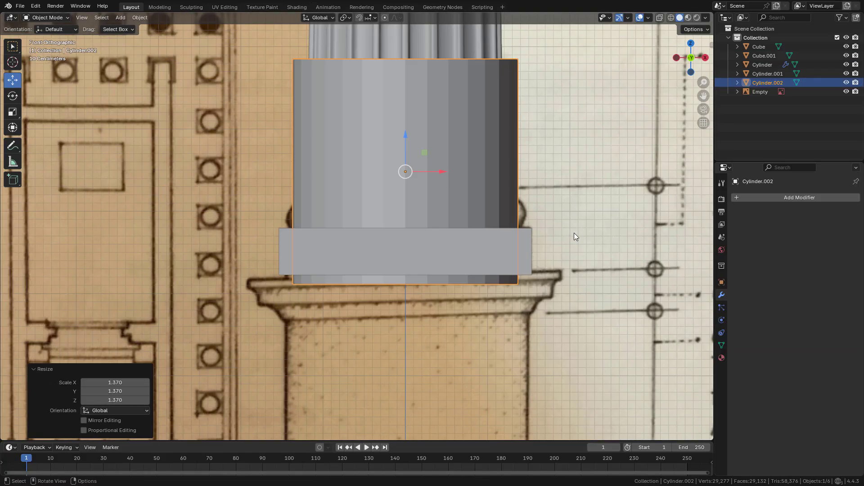
Flatten and resize a new cylinder between the shaft and the base block to fit the reference's rounded ring.
key(g)
key(z)
drag(398, 204, 399, 186)
key(s)
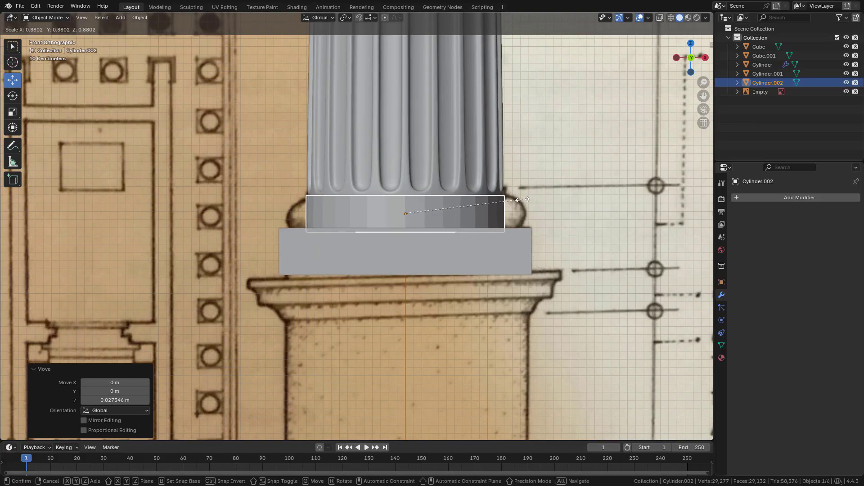
click(524, 219)
Add loop cuts around the base ring and scale the middle loop outward by about 1.22 with Sphere falloff at size 0.24.
key(Tab)
key(ctrl+r)
click(500, 215)
alt+click(499, 211)
key(s)
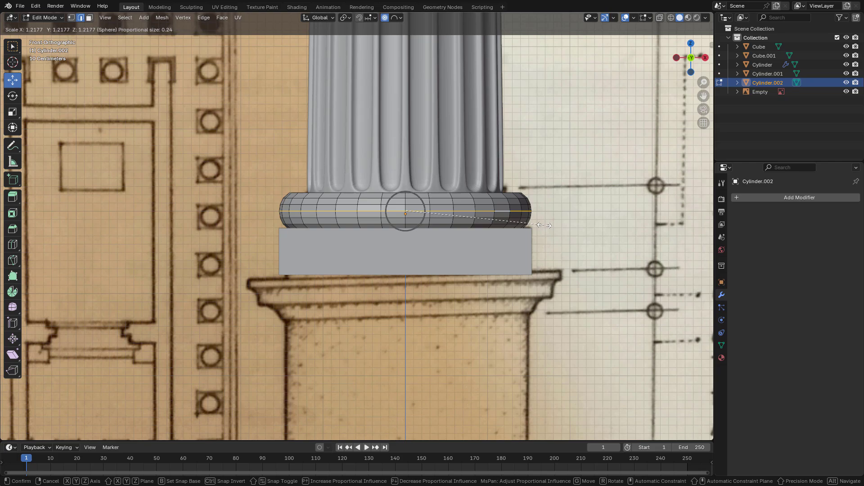
click(539, 224)
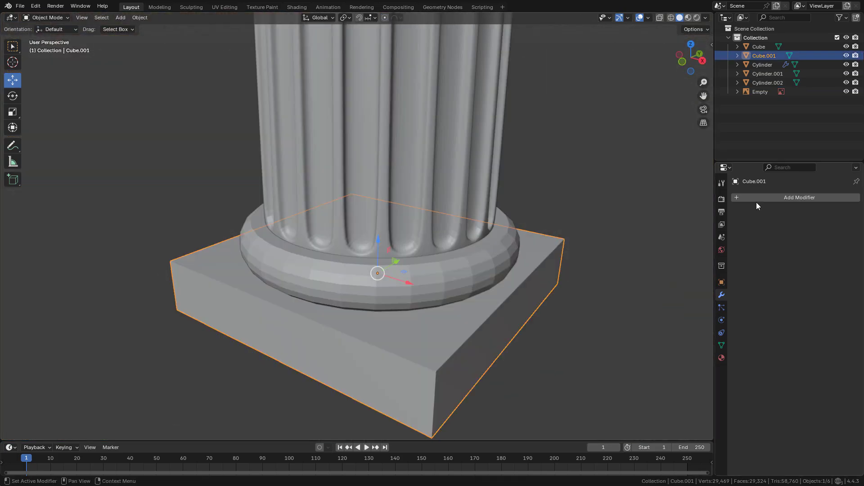
Add a Boolean modifier to the base block, set it to Union with the rounded ring, and apply it.
click(756, 202)
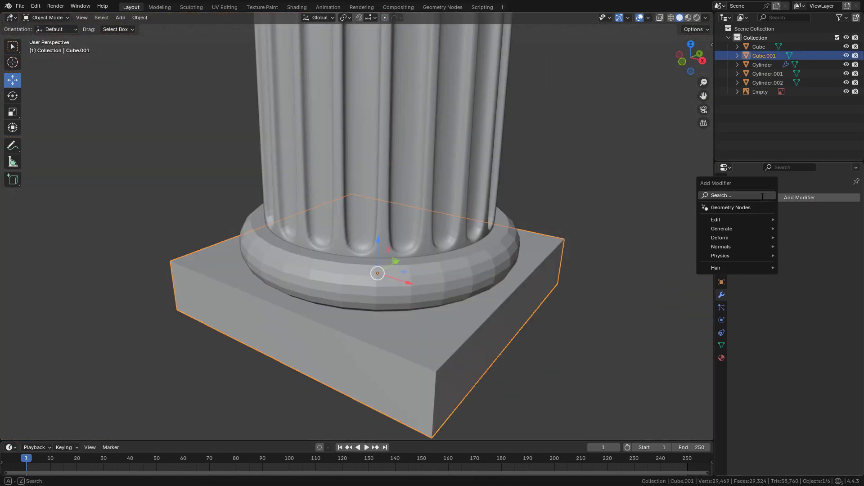
click(756, 197)
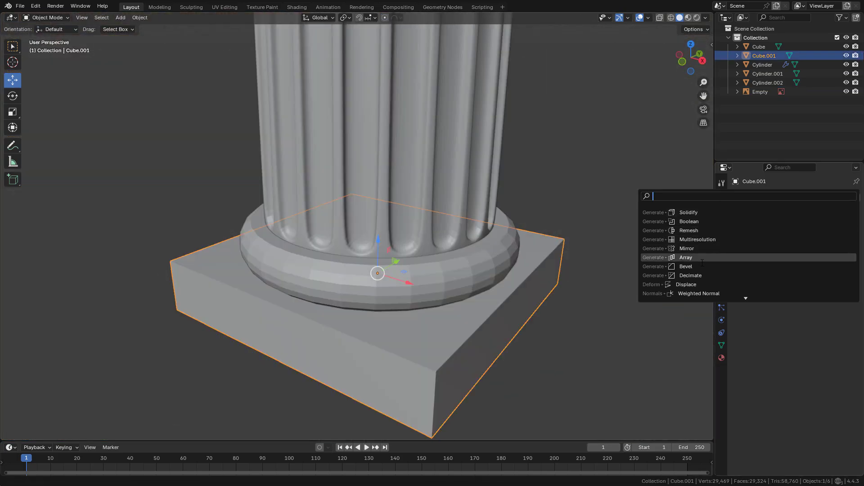
click(702, 221)
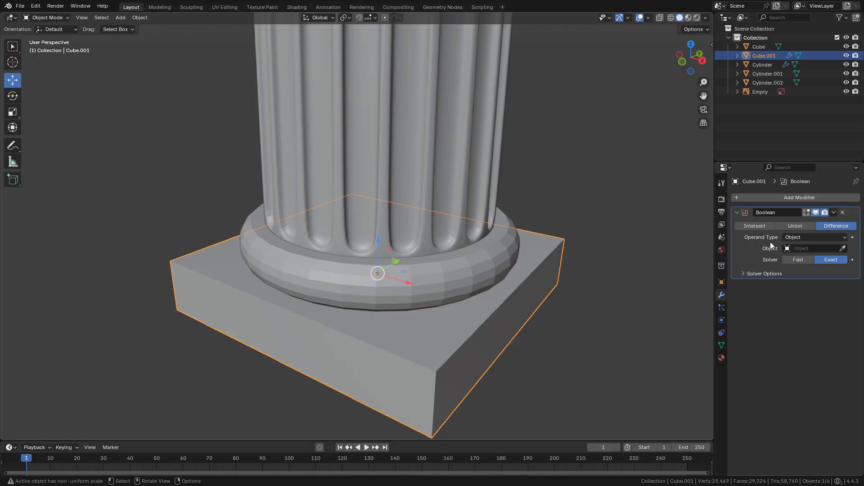
click(795, 227)
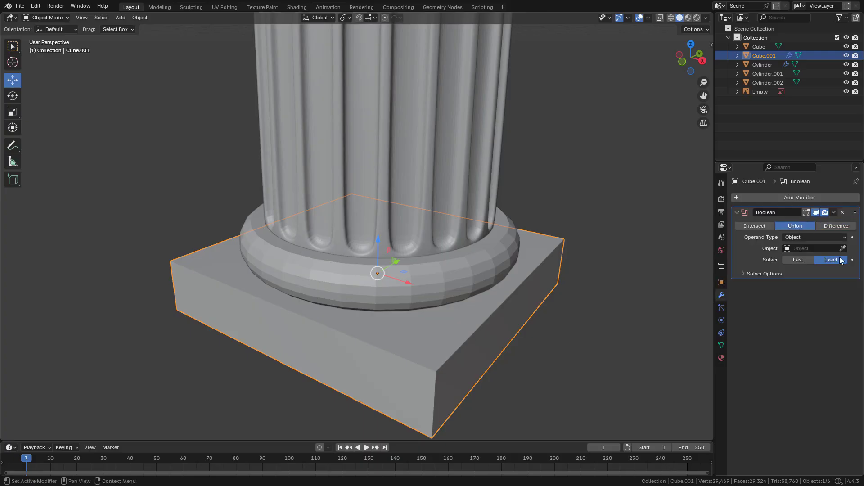
click(515, 243)
click(833, 212)
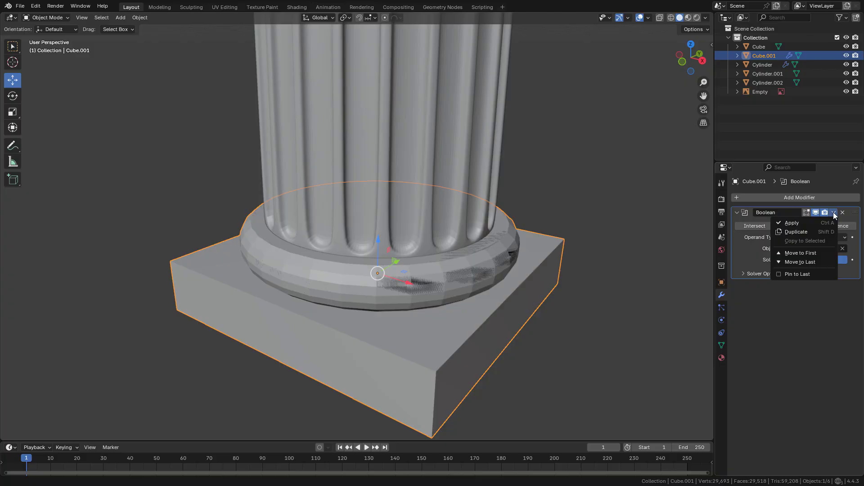
click(829, 223)
Delete the leftover separate ring cylinder and check the merged base mesh.
click(494, 270)
click(494, 267)
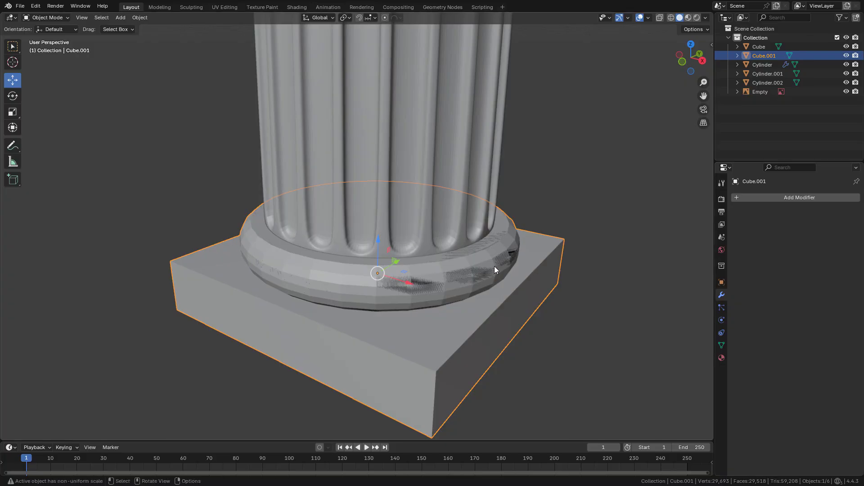
click(494, 267)
key(Delete)
middle_drag(465, 296, 504, 387)
click(475, 286)
key(Tab)
key(Tab)
Add a Boolean Union modifier to the top slab with the round capital as its operand, and apply it.
middle_drag(504, 387, 513, 171)
click(516, 153)
click(563, 147)
click(770, 198)
click(770, 199)
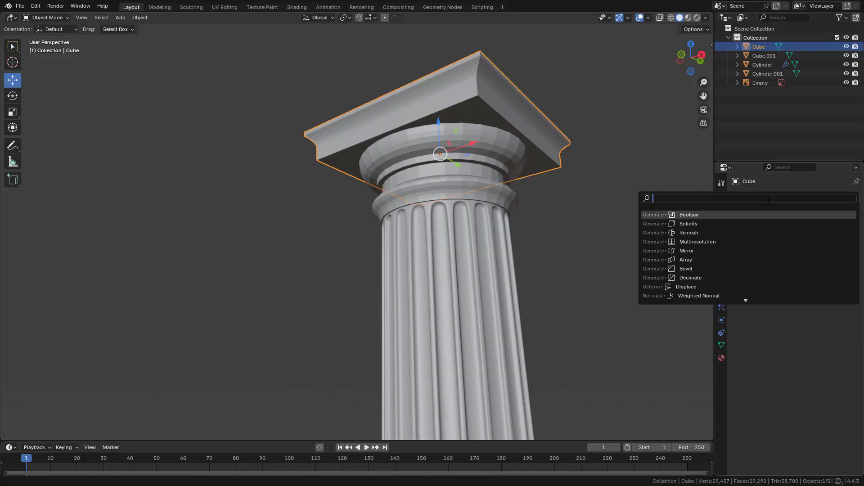
click(738, 215)
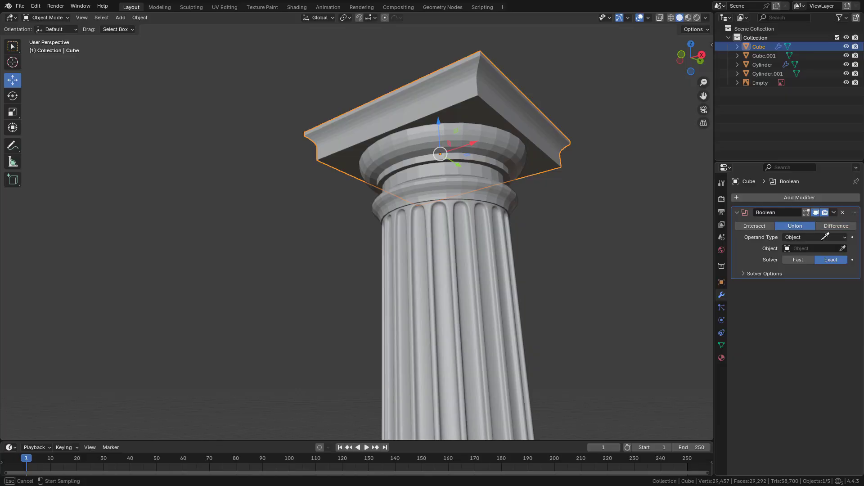
click(502, 150)
click(832, 215)
click(827, 223)
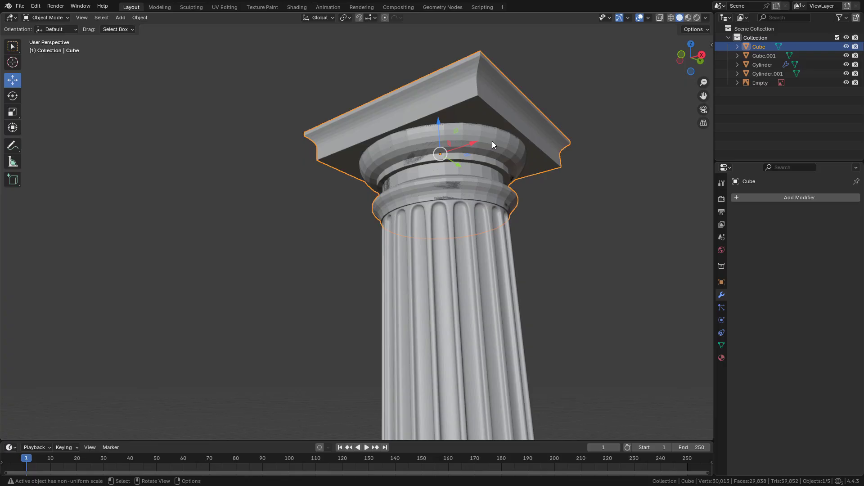
Delete the leftover capital cylinder that overlaps the merged top slab.
click(492, 141)
key(Delete)
click(496, 144)
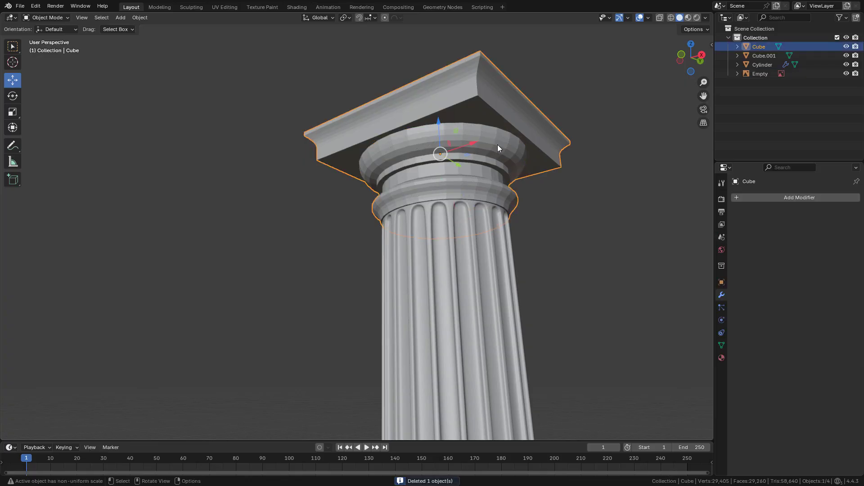
Undo and redo the deletion of the leftover capital cylinder to compare the merged capital.
key(ctrl+z)
key(ctrl+z)
key(ctrl+z)
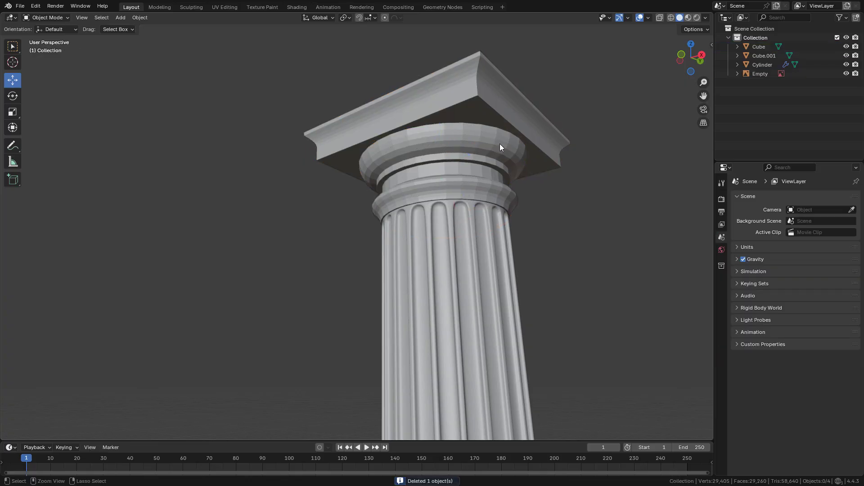
key(ctrl+shift+z)
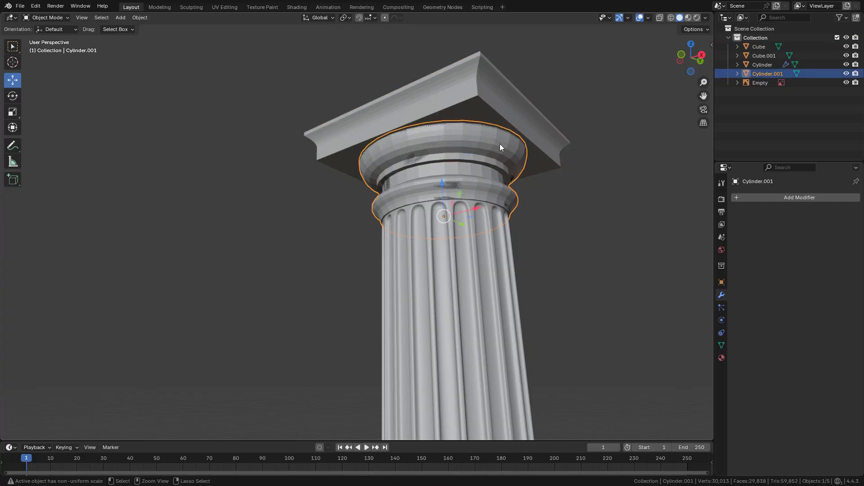
key(ctrl+z)
key(ctrl+shift+z)
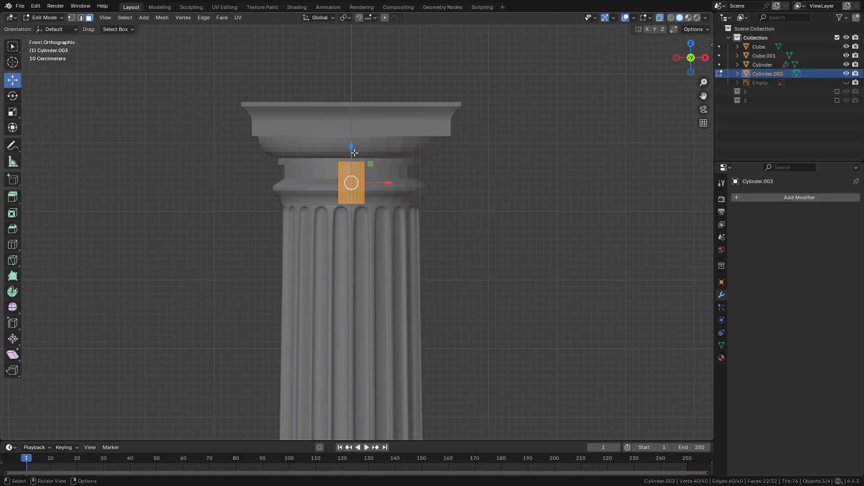
Scale the small peg cylinder along Z where the capital meets the shaft.
key(g)
key(z)
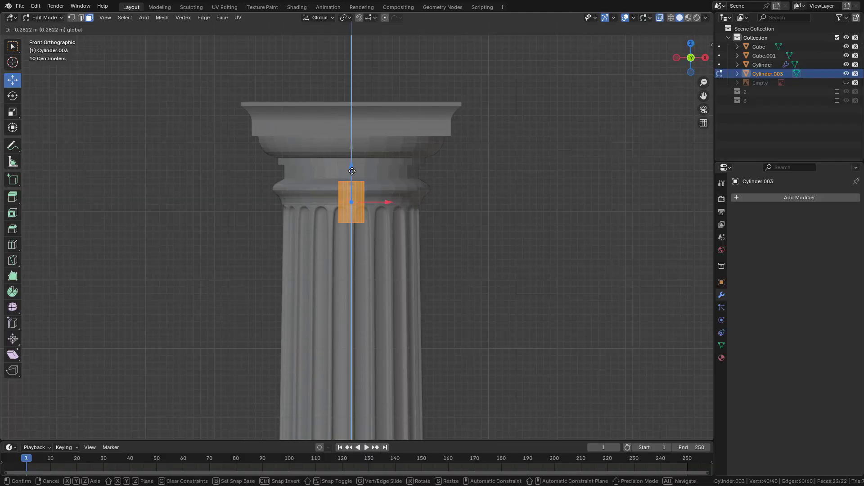
key(Escape)
key(s)
key(z)
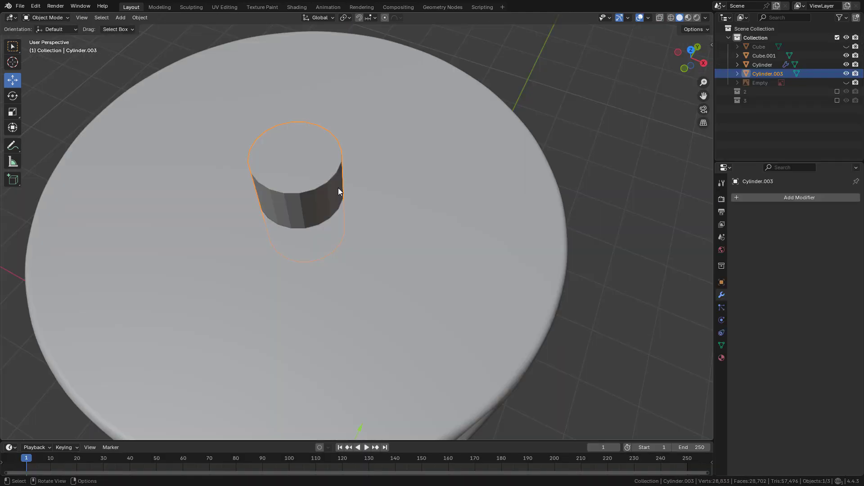
Duplicate the peg cylinder in place and name the copy "cut".
key(shift+d)
key(Escape)
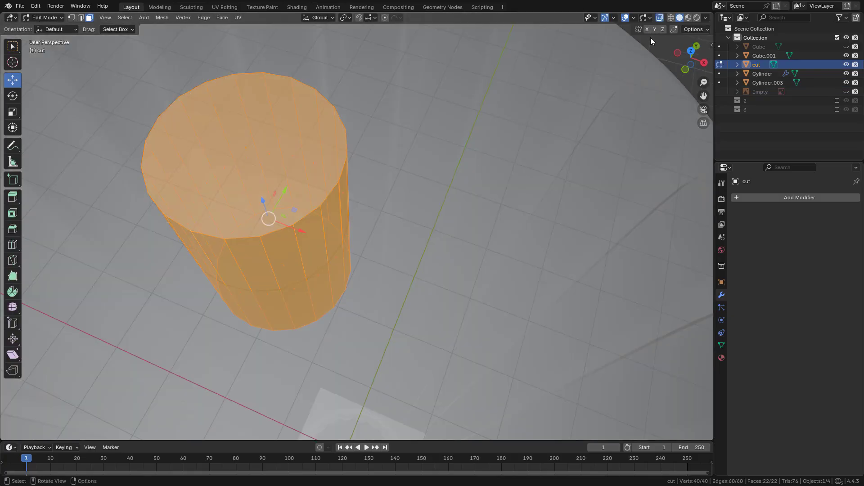
Scale the whole mesh of the cut cylinder up slightly, by a factor of about 1.02.
key(s)
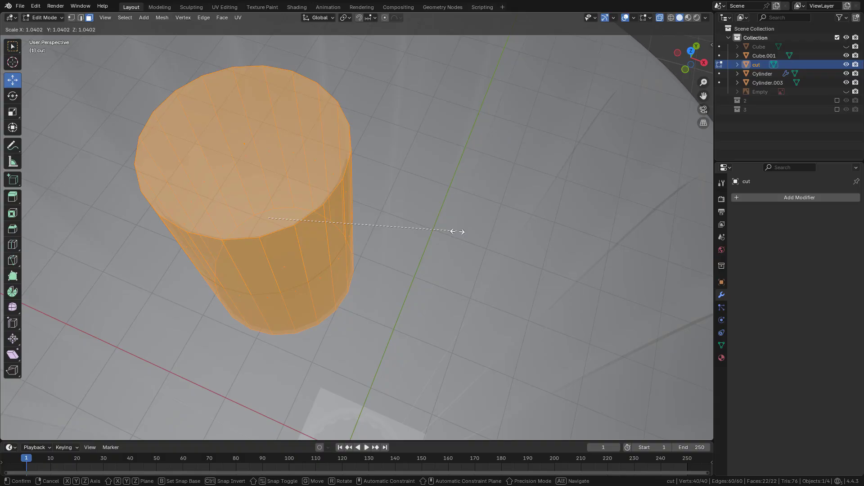
key(Escape)
key(s)
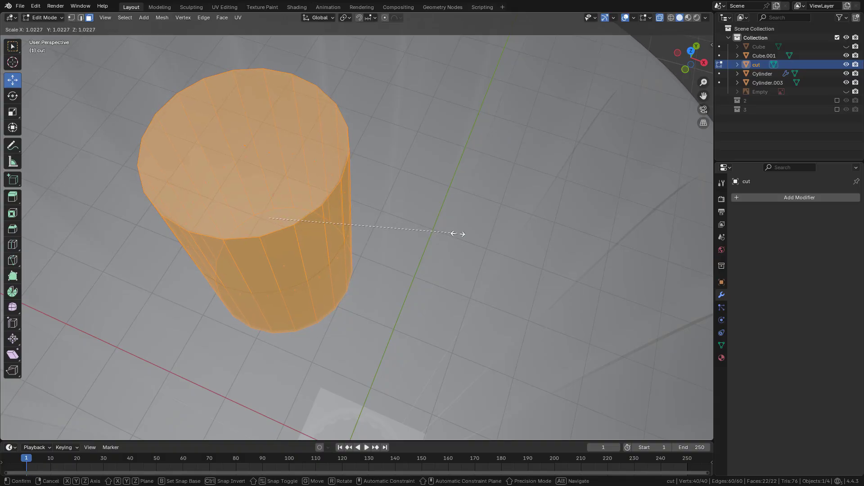
click(459, 236)
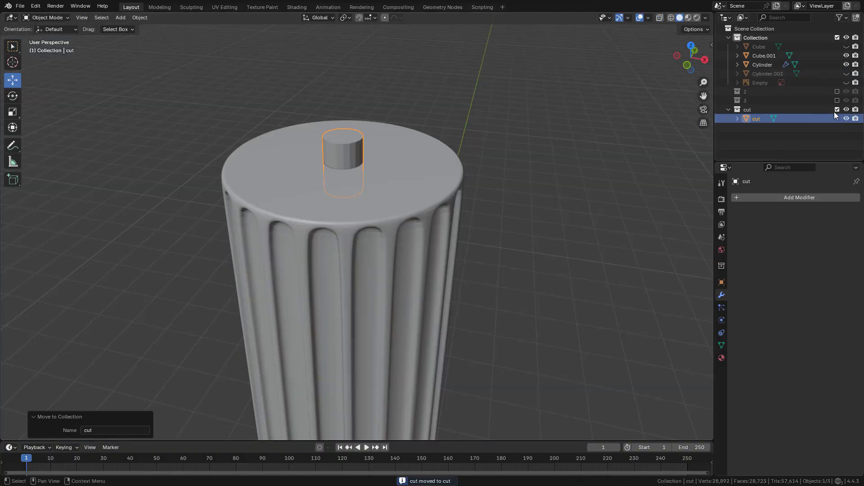
Exclude the cut collection from the view layer, unhide the Cylinder.003 peg on top of the shaft and select it.
click(837, 110)
mouse_move(388, 264)
middle_down()
mouse_move(380, 273)
mouse_move(386, 249)
middle_up()
click(846, 74)
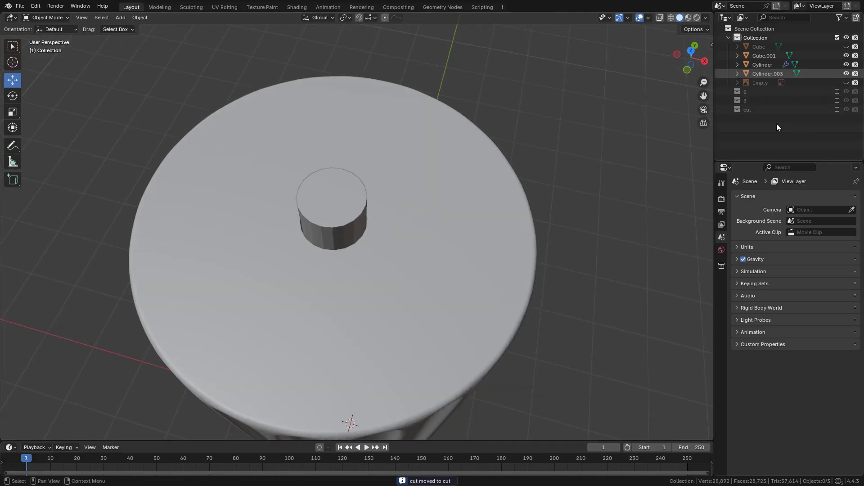
middle_drag(527, 237, 516, 211)
scroll(516, 210, up, 2)
click(349, 152)
scroll(360, 167, down, 5)
middle_drag(393, 191, 503, 185)
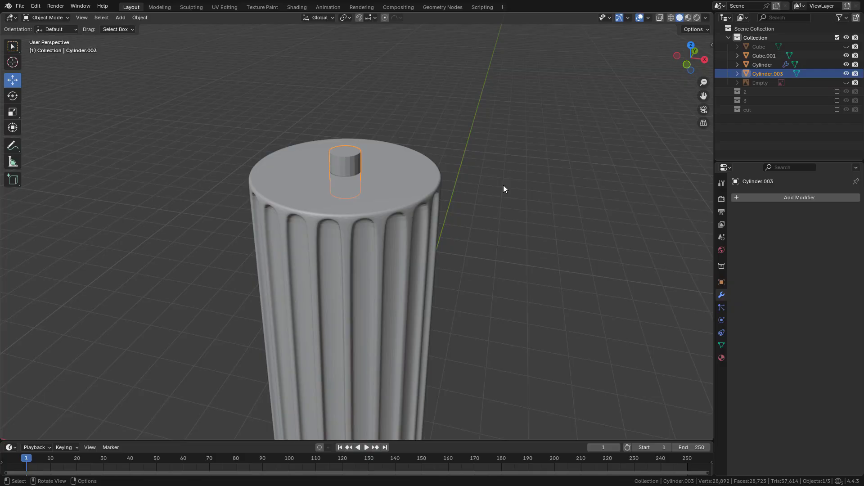
Select the base block at the foot of the column and move it along the Z axis.
mouse_move(492, 154)
middle_down()
mouse_move(482, 154)
mouse_move(484, 145)
middle_up()
scroll(476, 165, down, 3)
shift+middle_drag(457, 203, 486, 130)
click(413, 355)
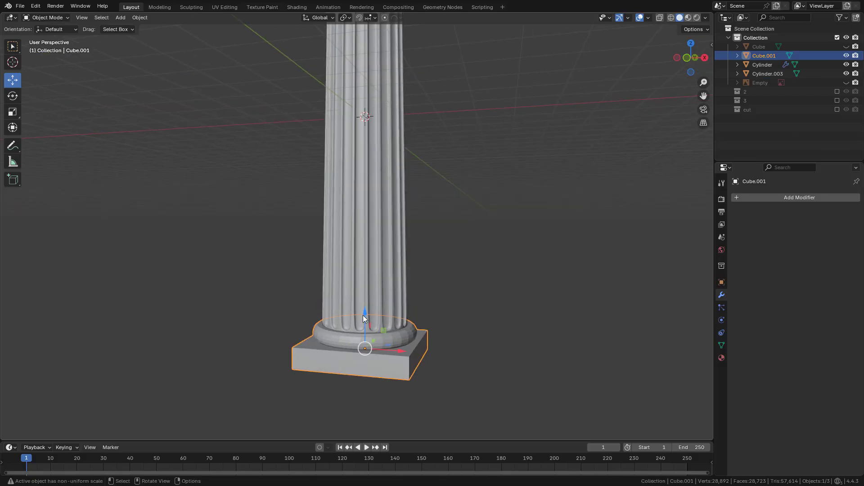
mouse_move(362, 315)
mouse_down()
mouse_move(367, 378)
mouse_move(373, 301)
mouse_move(373, 315)
mouse_up()
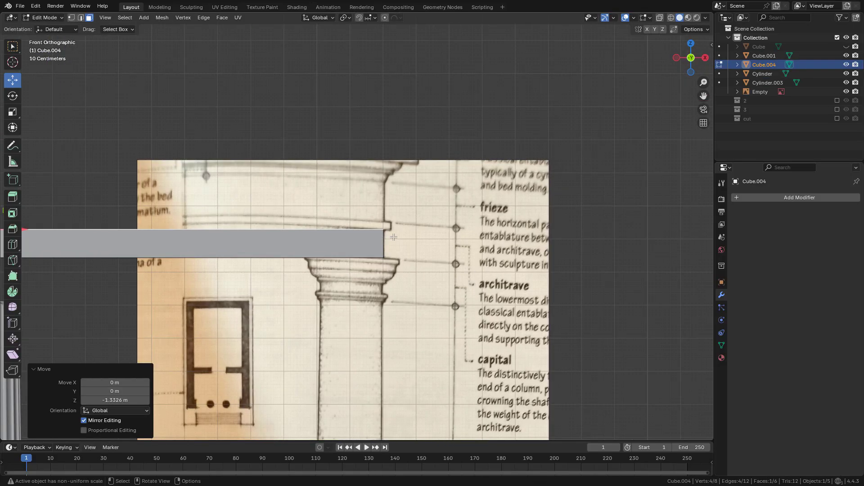
Extrude the top face of the architrave block up about 0.24 m to the reference's band line.
scroll(393, 237, up, 1)
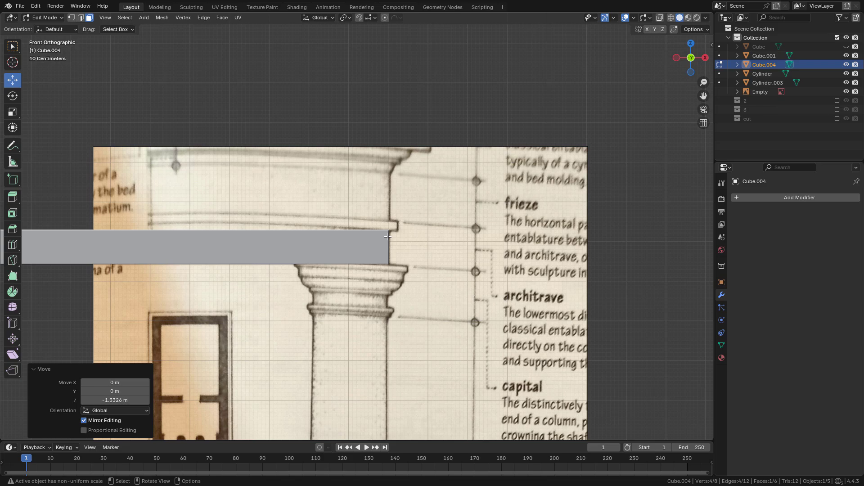
scroll(388, 237, up, 1)
key(e)
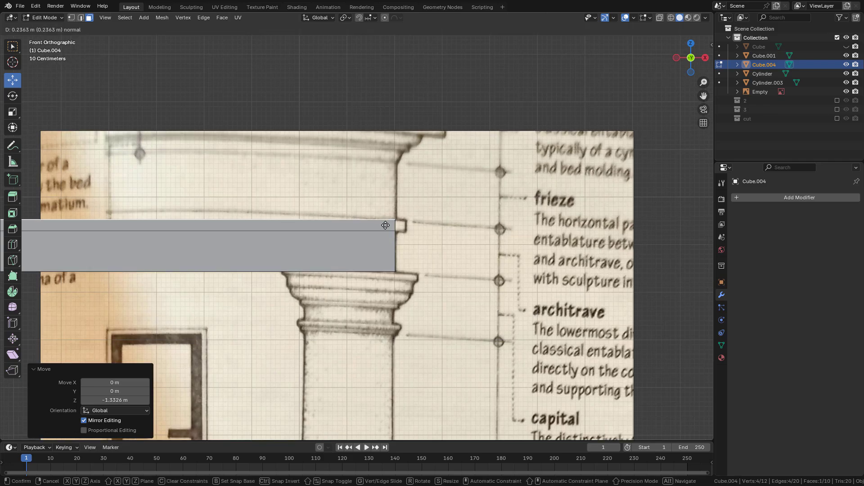
click(385, 225)
Extrude the narrow band's side faces along their normals to form the projecting moulding shown in the reference.
key(alt+e)
click(417, 228)
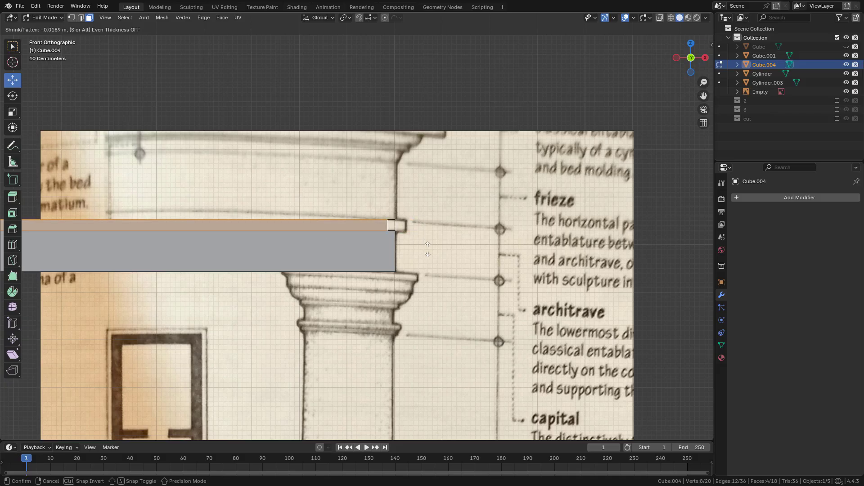
click(427, 239)
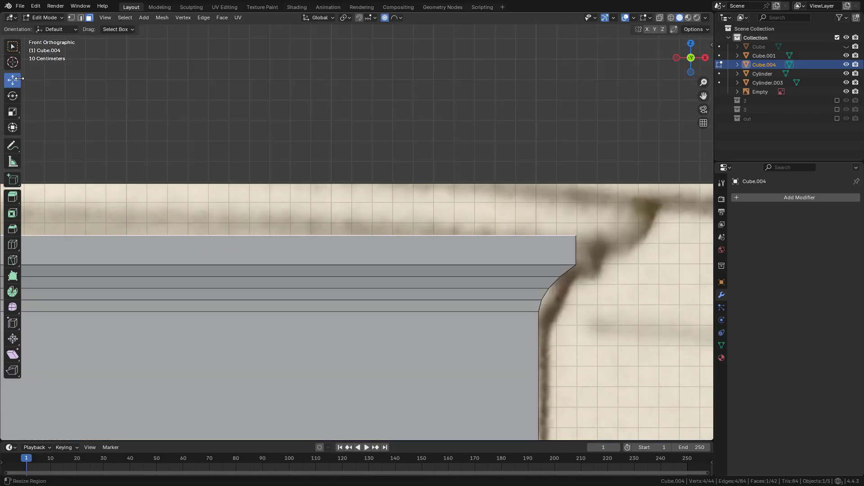
Extrude the top face of the entablature up about 0.17 m toward the upper cornice line.
key(e)
click(441, 215)
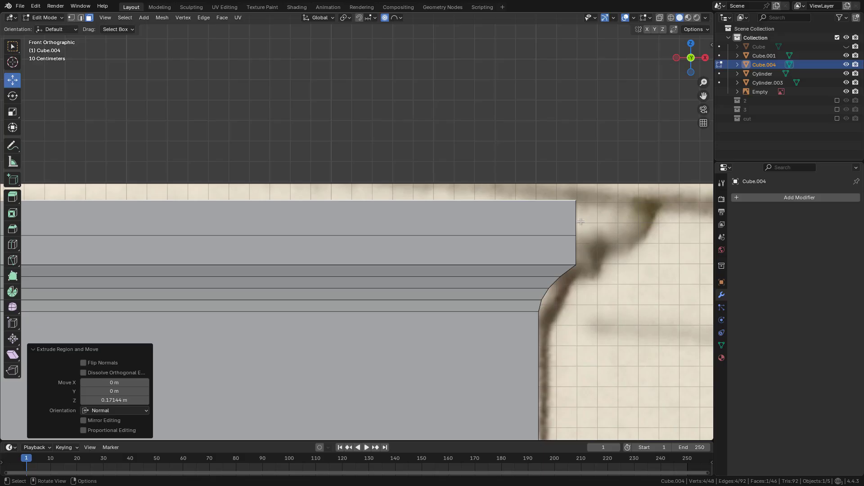
scroll(520, 216, down, 2)
shift+middle_drag(581, 222, 485, 217)
scroll(520, 216, down, 3)
scroll(519, 216, up, 4)
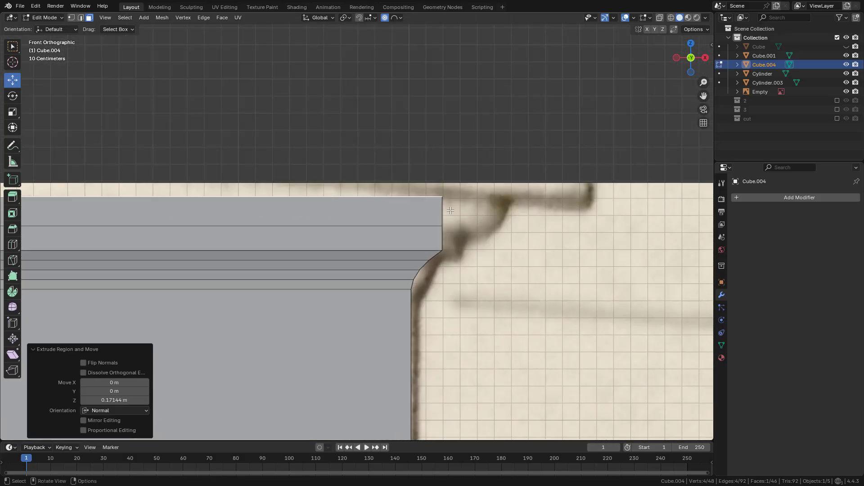
Add four loop cuts to the top band and flare its top face outward in X and Y by about 1.014 with proportional editing.
key(ctrl+r)
scroll(452, 212, up, 3)
click(451, 212)
right_click(451, 212)
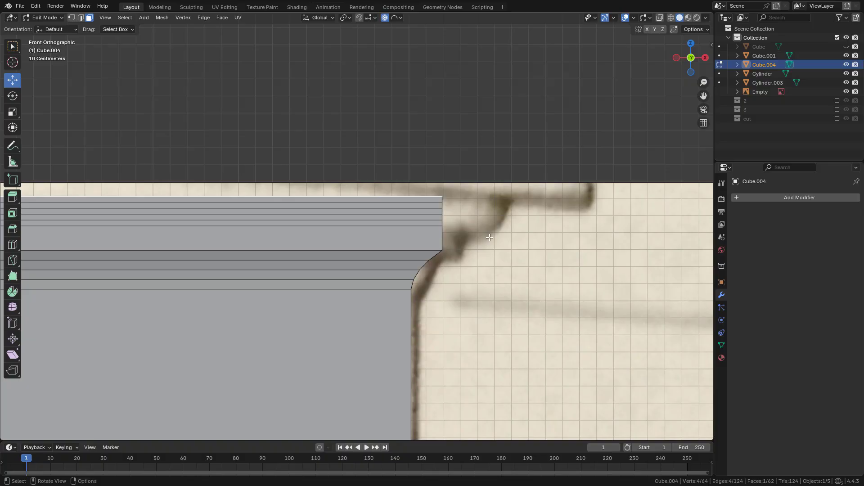
key(s)
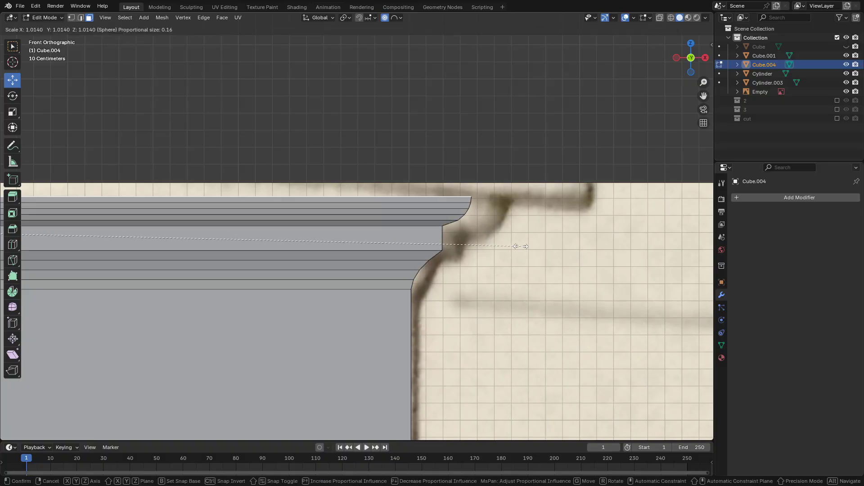
click(521, 246)
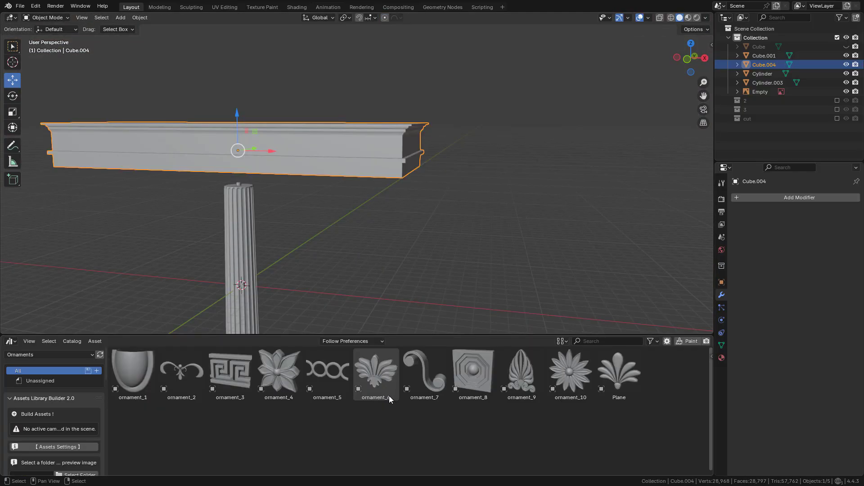
Bring the ornament_3 Greek key asset into the scene and set its Array count to 14 along the frieze.
drag(230, 373, 309, 342)
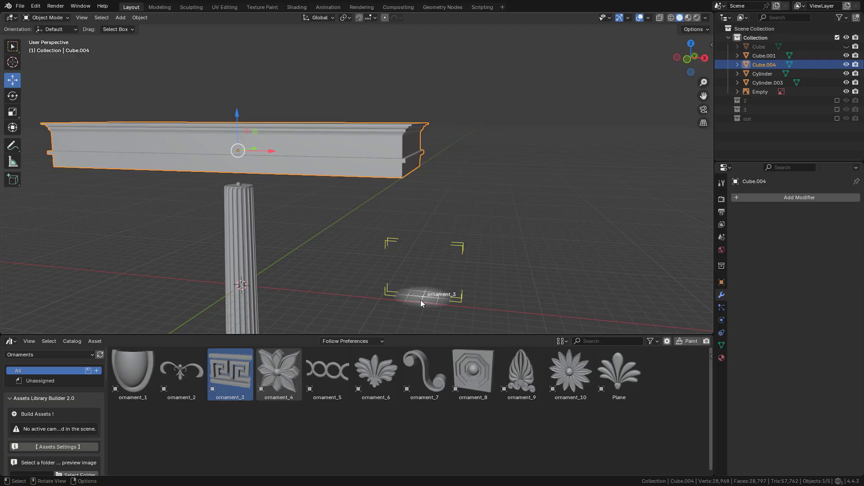
drag(422, 303, 417, 299)
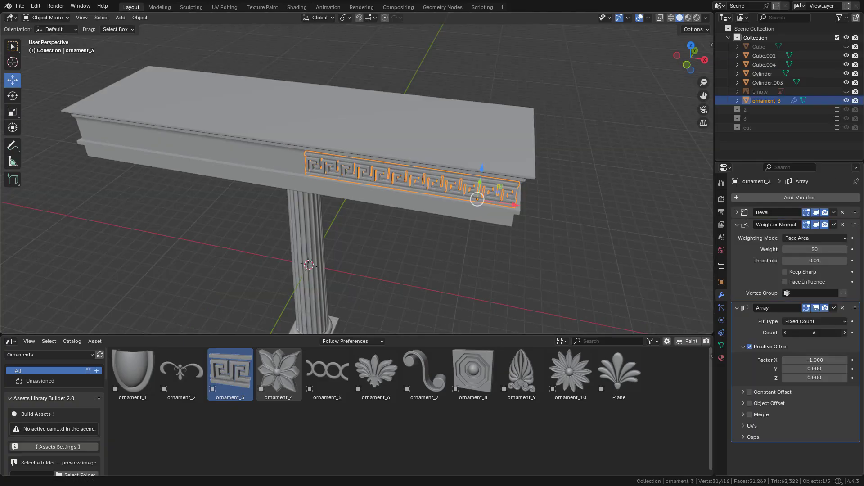
drag(814, 332, 842, 332)
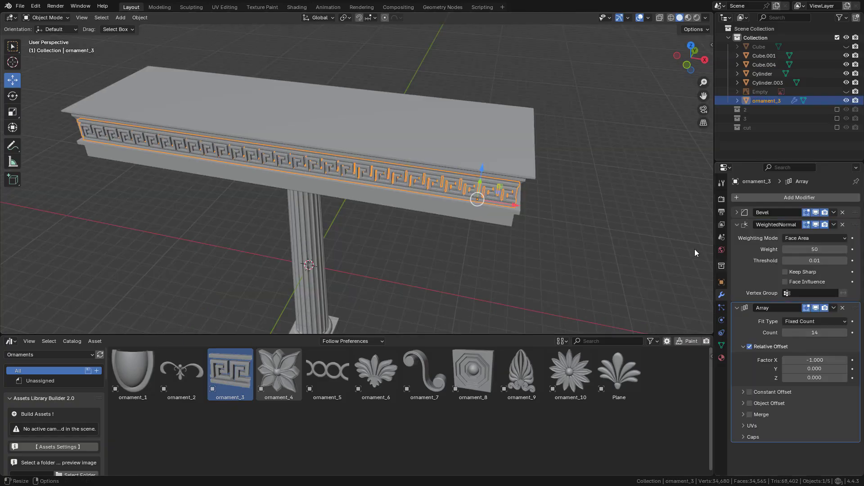
Fill the open edge loop at the near end of the Greek key ornament's lower border with a face.
middle_drag(626, 225, 499, 198)
scroll(506, 214, up, 4)
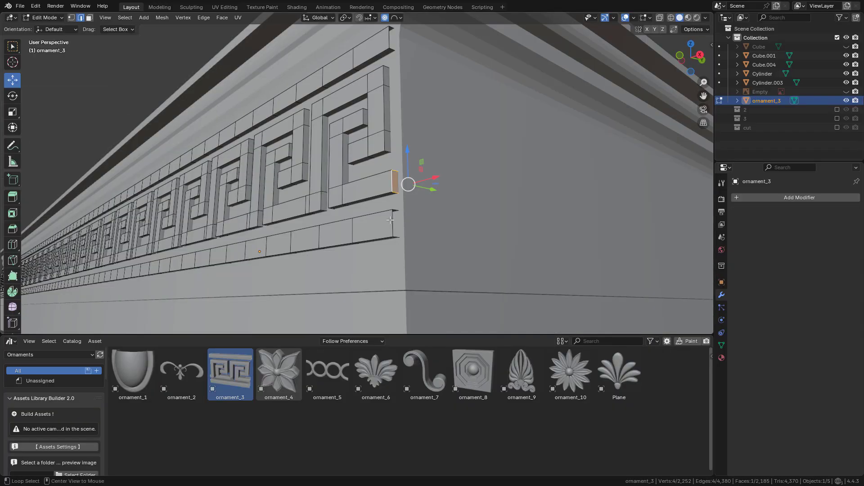
alt+click(390, 220)
key(f)
Cap the open edge loops at the opposite end of the Greek key ornament, working up to its upper border.
scroll(390, 220, down, 6)
middle_drag(243, 205, 478, 236)
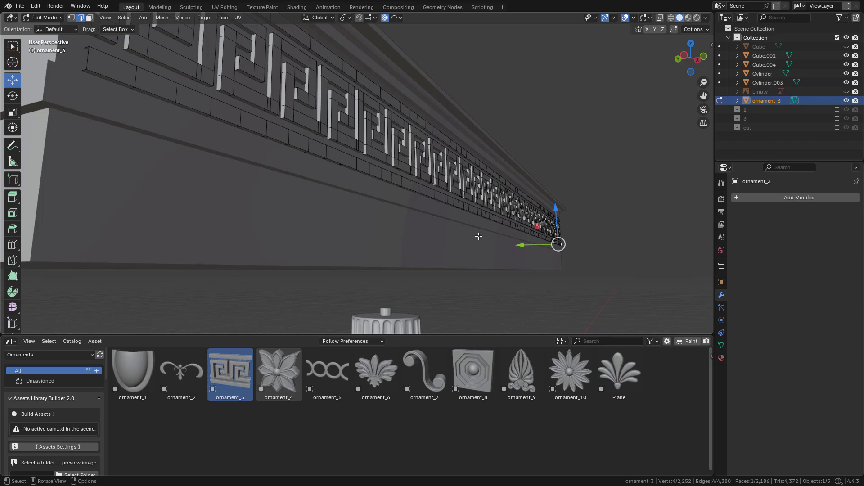
scroll(478, 236, up, 4)
alt+click(302, 165)
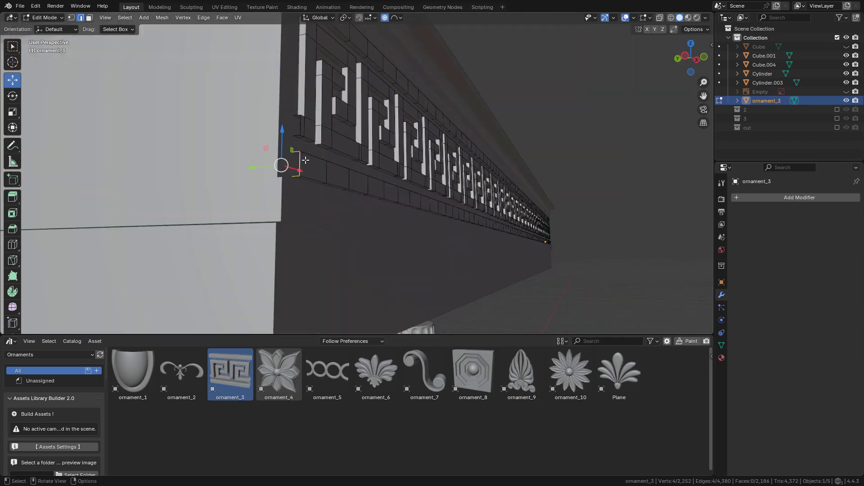
alt+click(300, 126)
scroll(345, 147, down, 3)
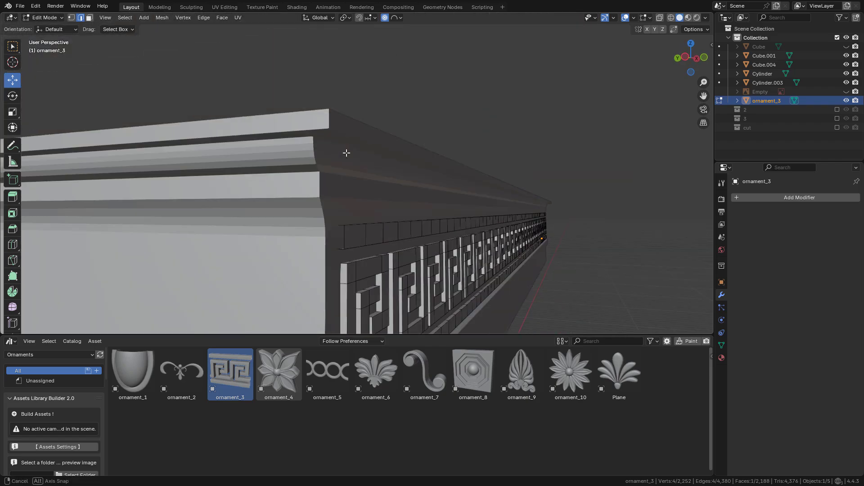
alt+click(345, 238)
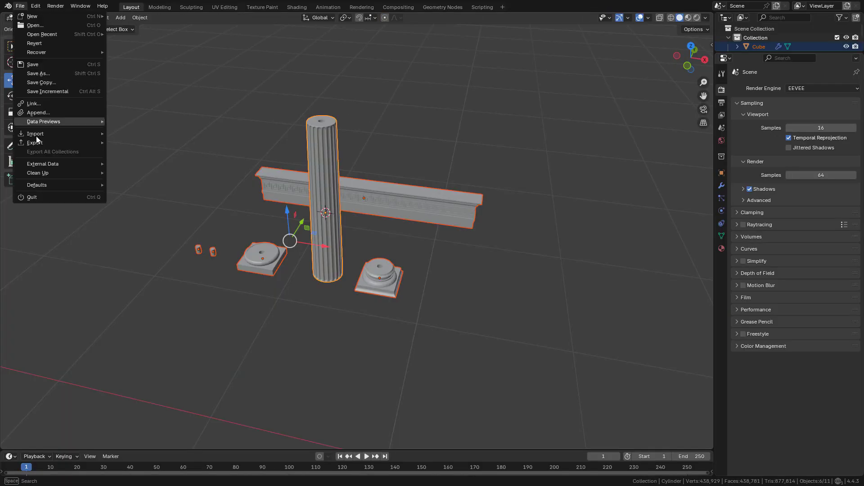
Set up an STL export of the selected column parts at scale 100, choosing doric column.stl as the target file.
mouse_move(37, 144)
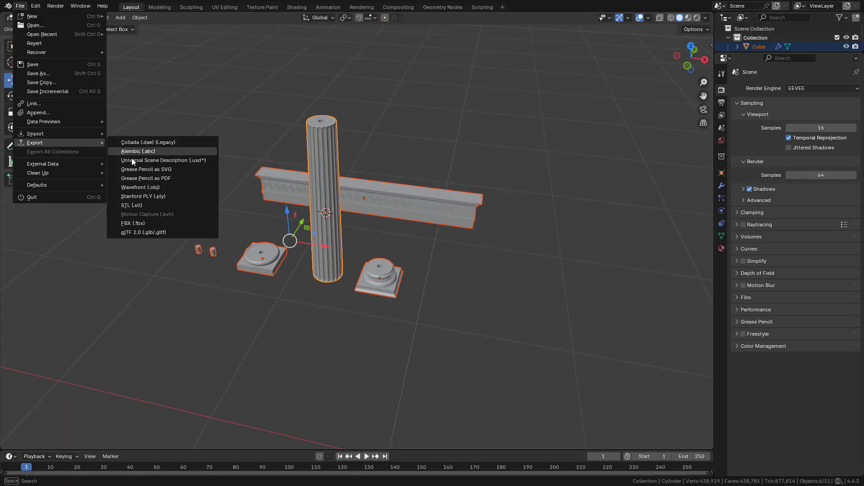
click(137, 204)
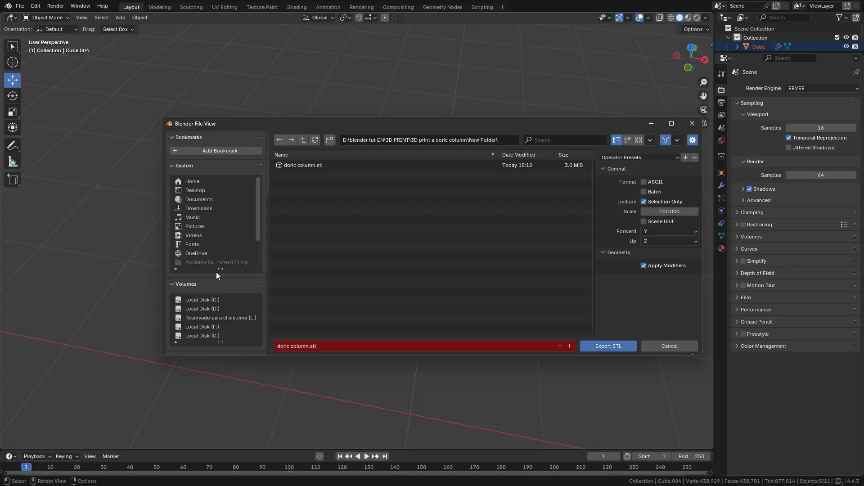
click(671, 211)
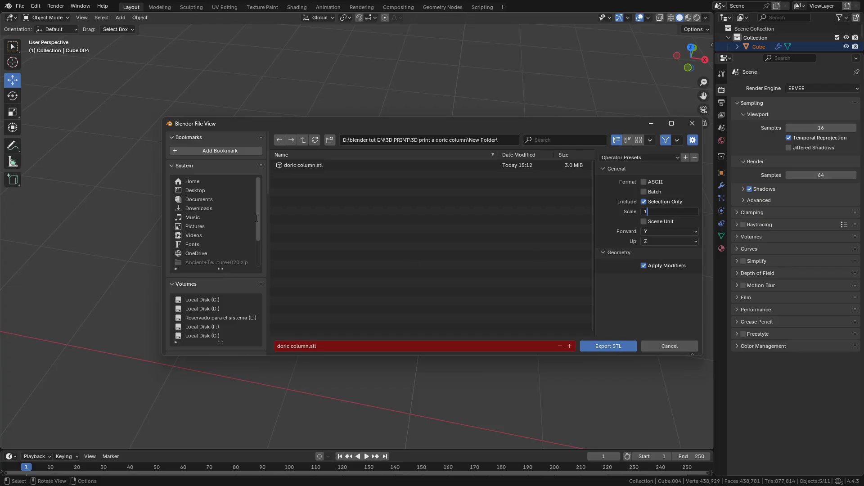
key(Return)
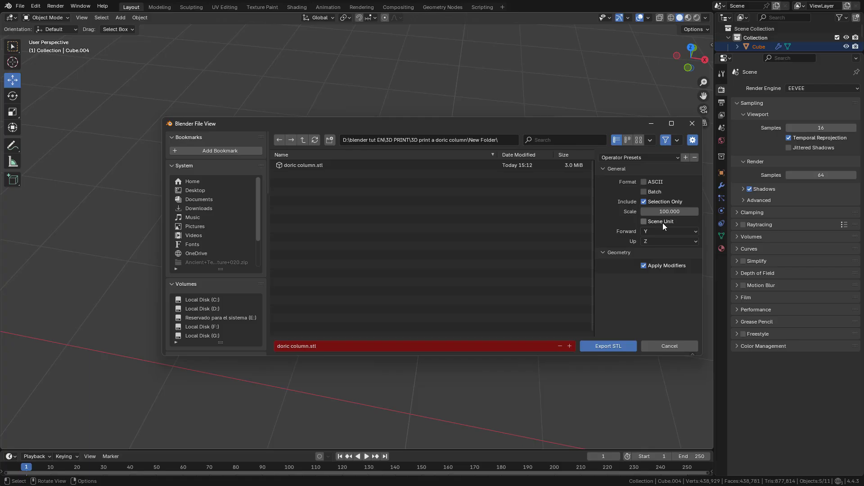
click(310, 165)
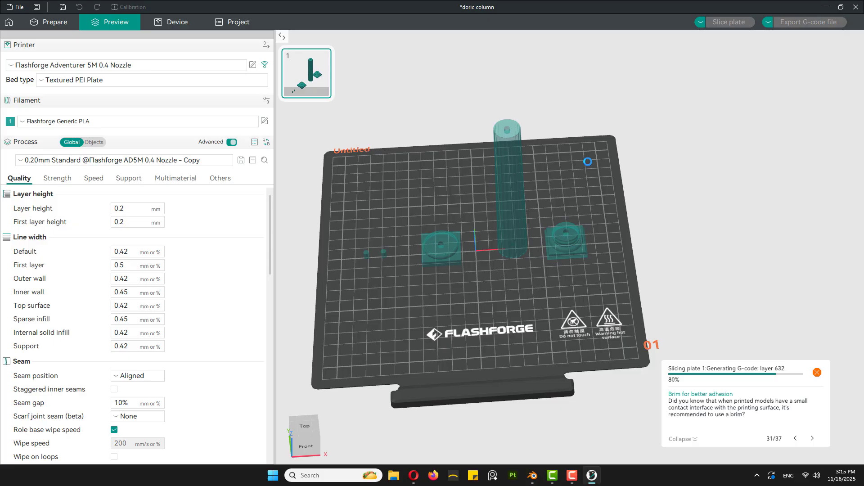
In the slicer, disable support generation for the column parts and inspect the sliced plate.
click(127, 179)
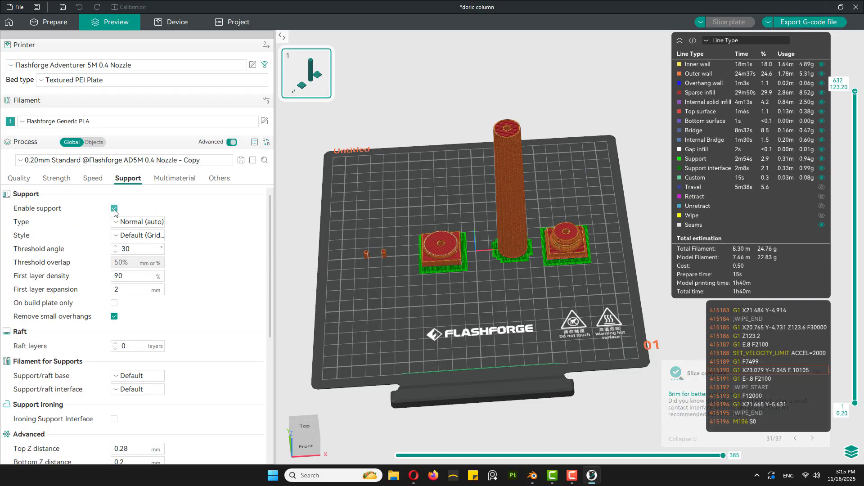
click(114, 209)
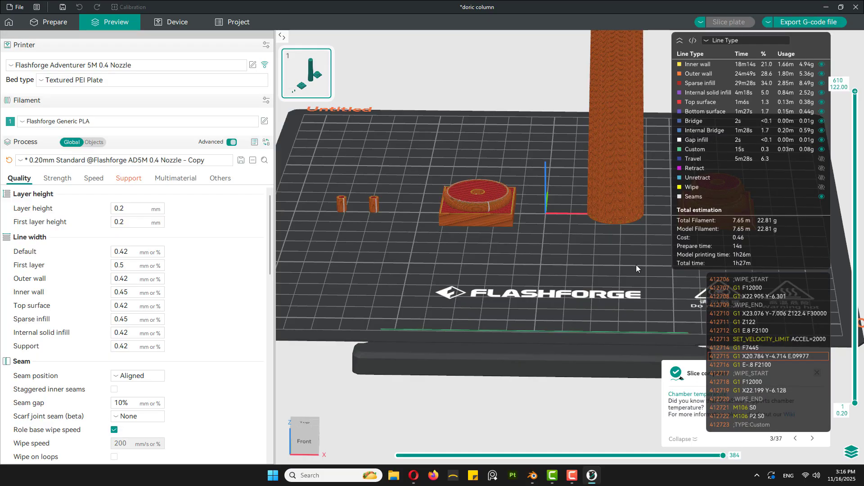
scroll(637, 269, down, 7)
drag(530, 287, 533, 301)
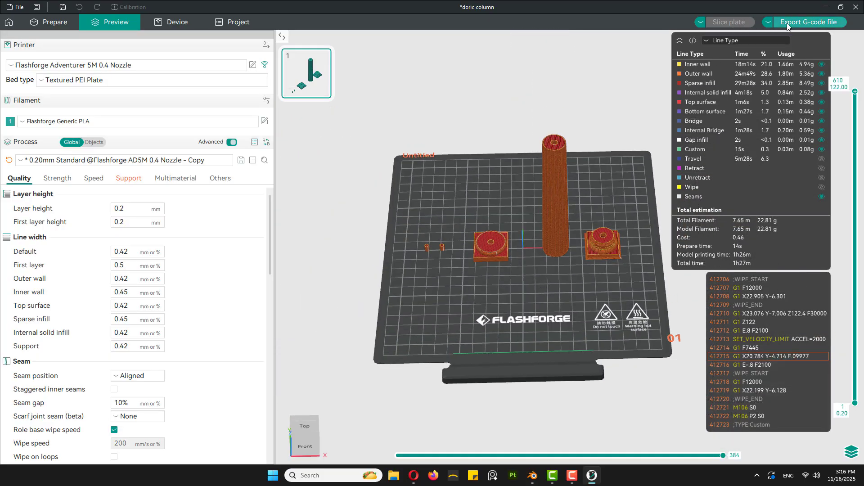